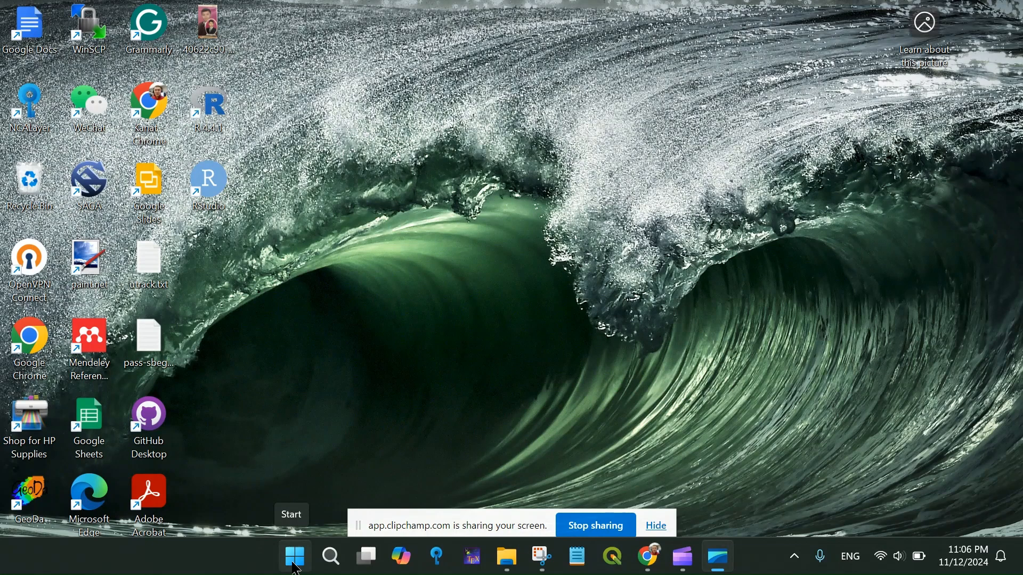
# Step: Find the OSGeo4W Shell among the installed apps by searching for osgeo and open it
pyautogui.click(296, 568)
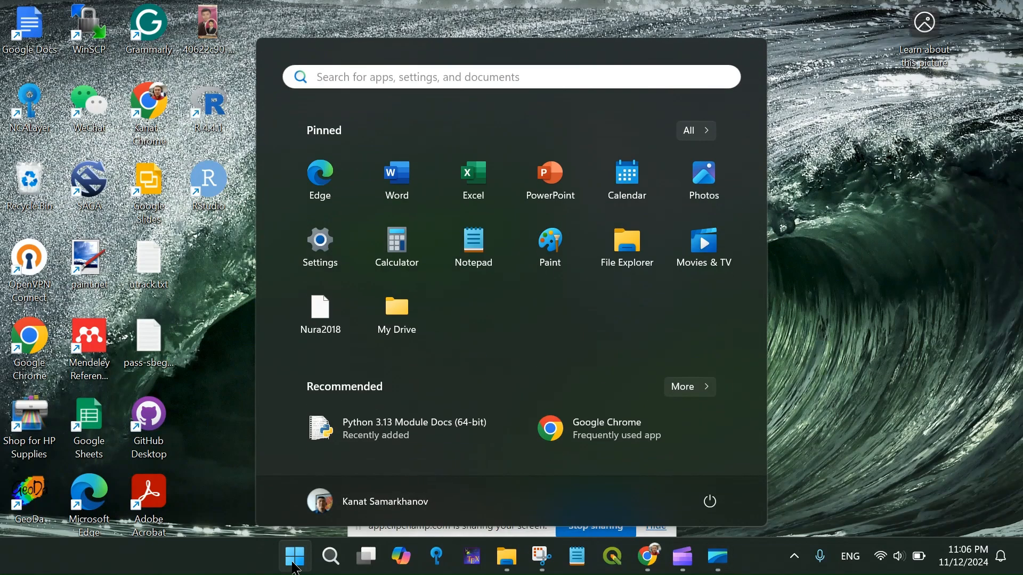
pyautogui.write('osgeo')
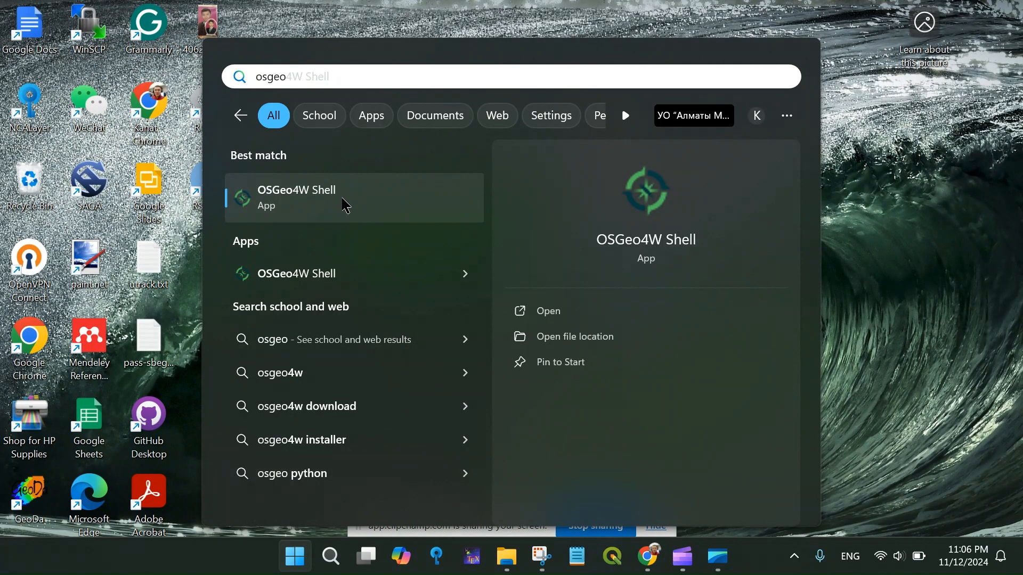
pyautogui.click(466, 274)
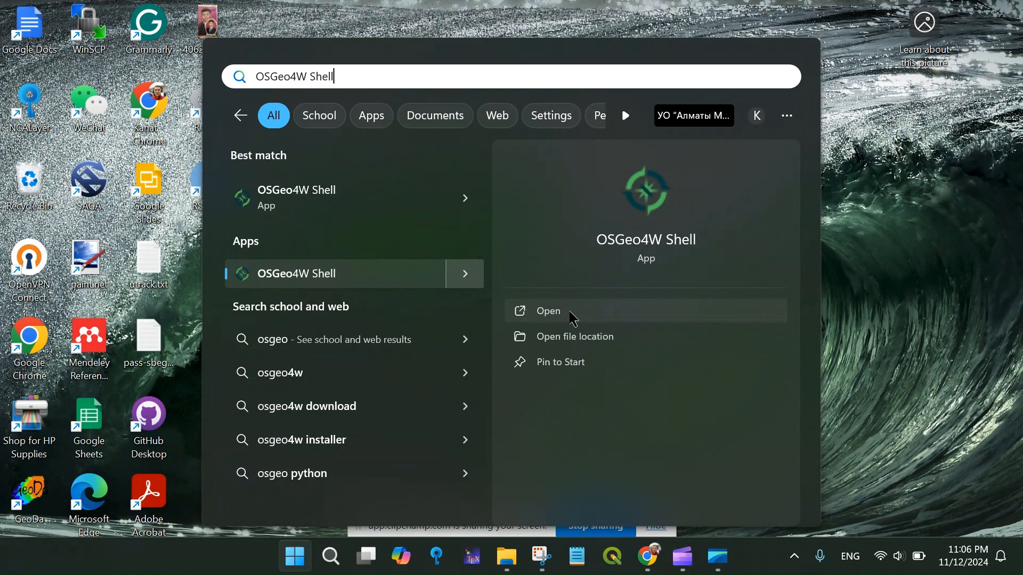
pyautogui.click(574, 319)
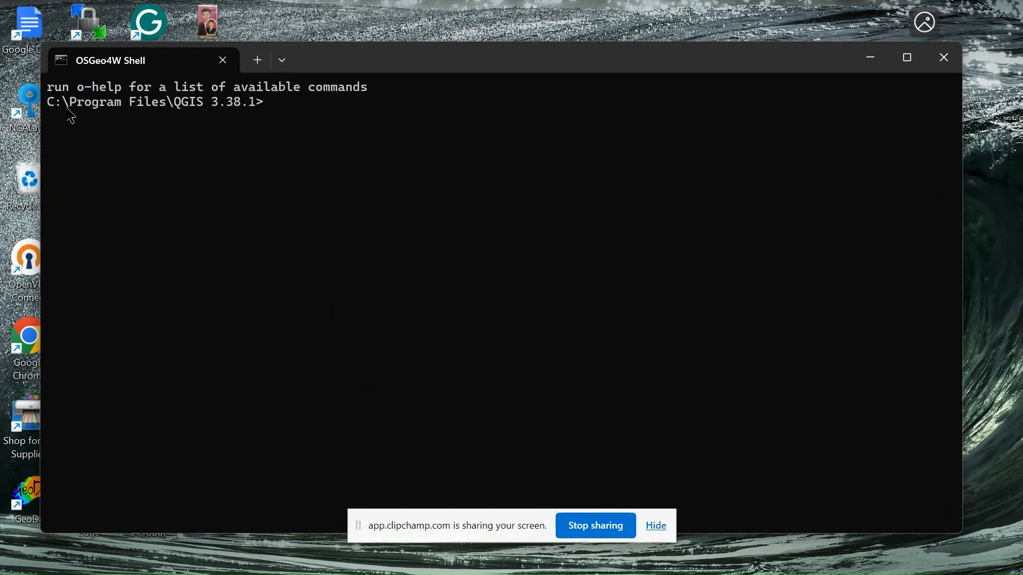
# Step: Launch QGIS from the OSGeo4W Shell with the qgis command and maximize its window
pyautogui.moveTo(50, 109); pyautogui.dragTo(261, 111)
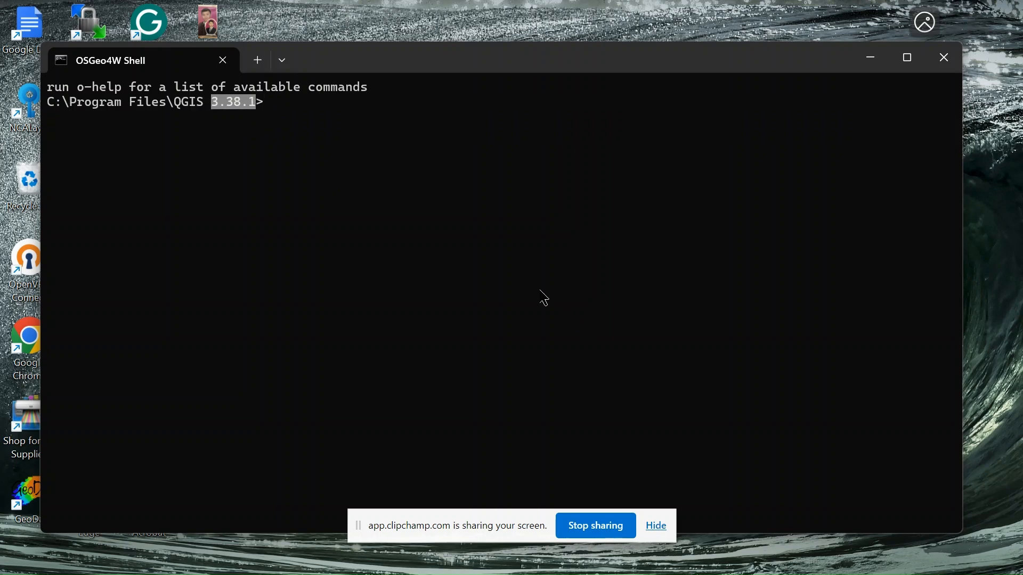
pyautogui.click(348, 114)
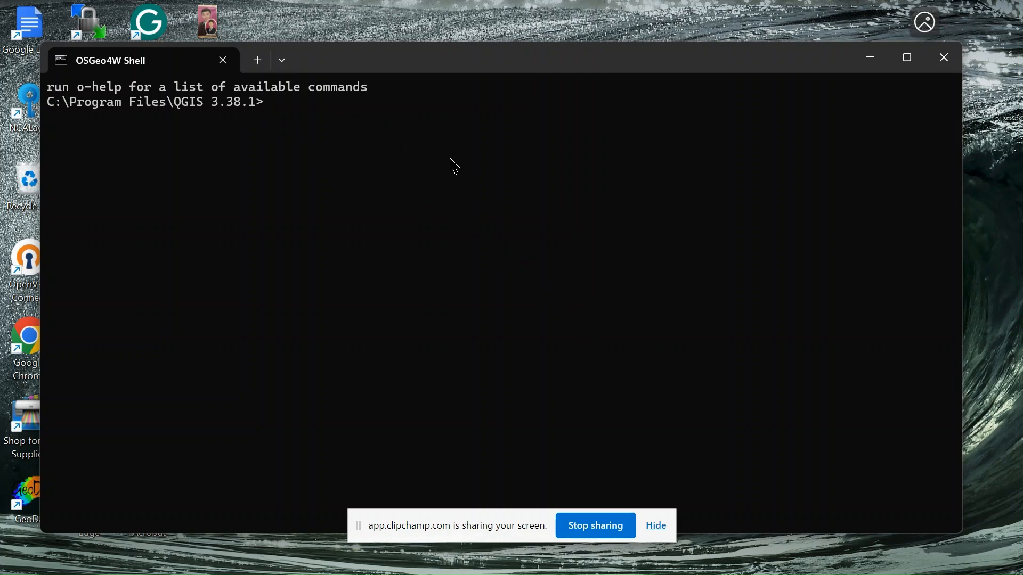
pyautogui.write('qgis')
pyautogui.press('Return')
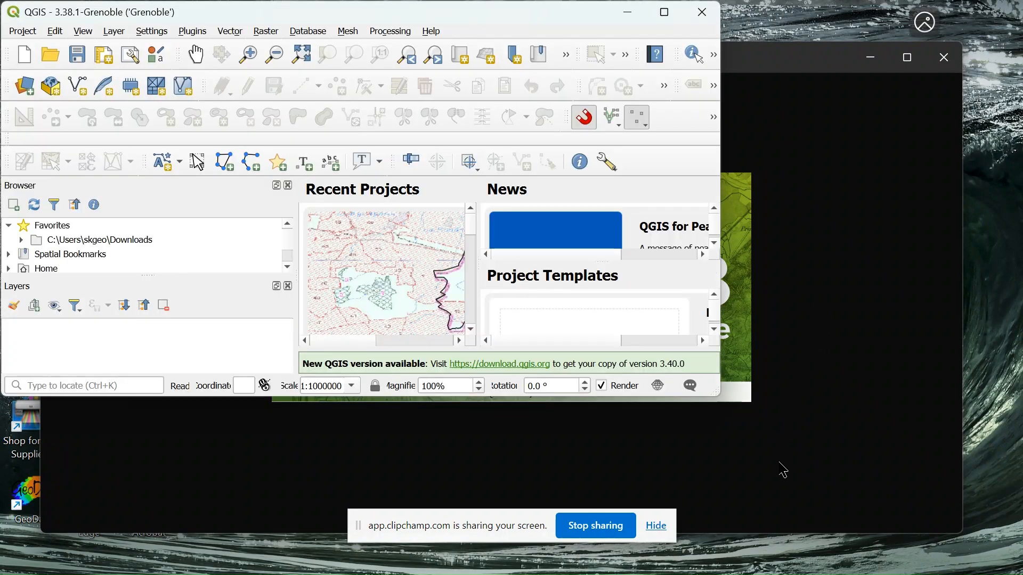
pyautogui.click(666, 12)
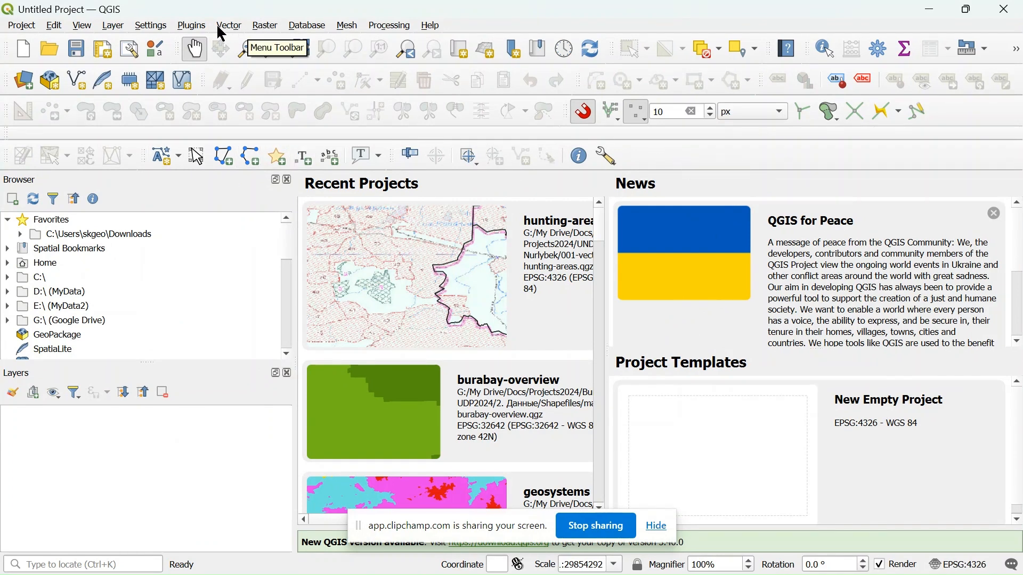
# Step: Hide the Annotations, Mesh Digitizing and GPS toolbars in QGIS
pyautogui.rightClick(716, 154)
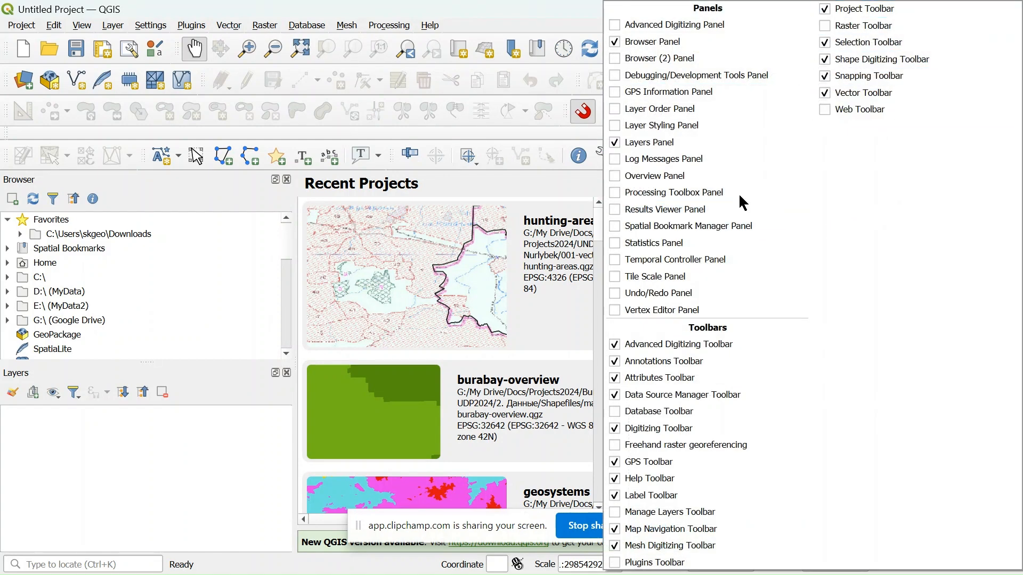
pyautogui.click(686, 361)
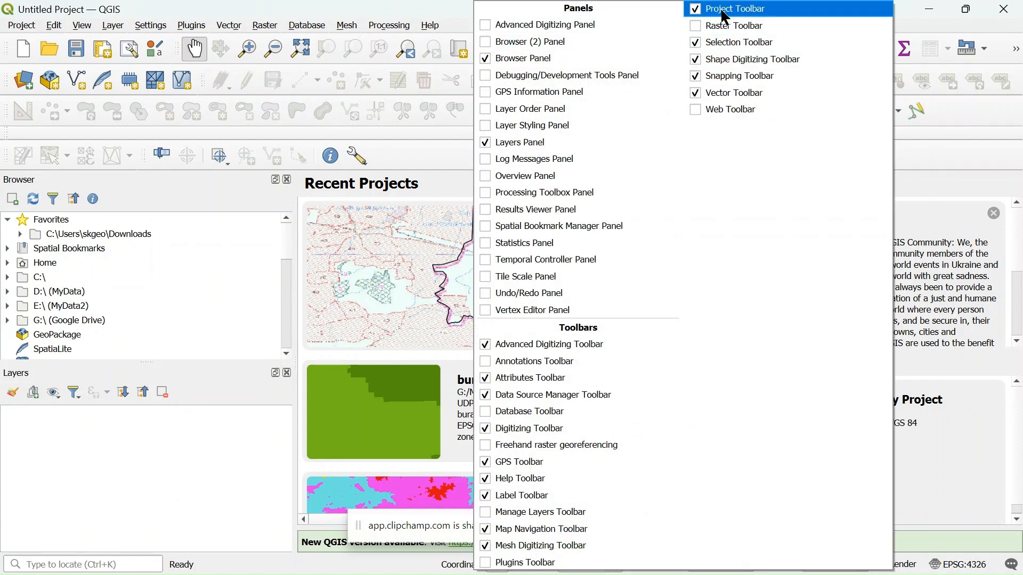
pyautogui.click(551, 548)
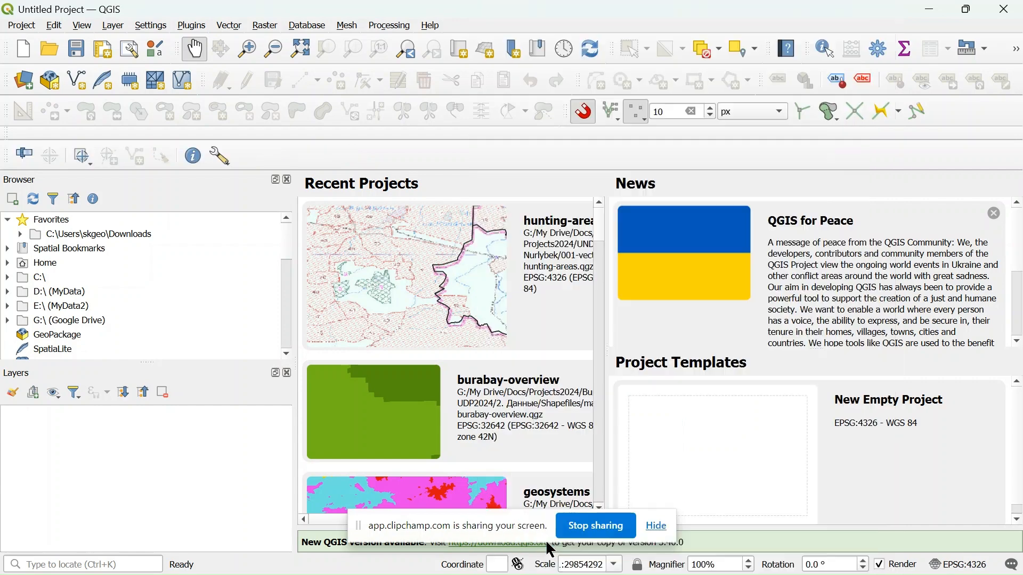
pyautogui.rightClick(423, 156)
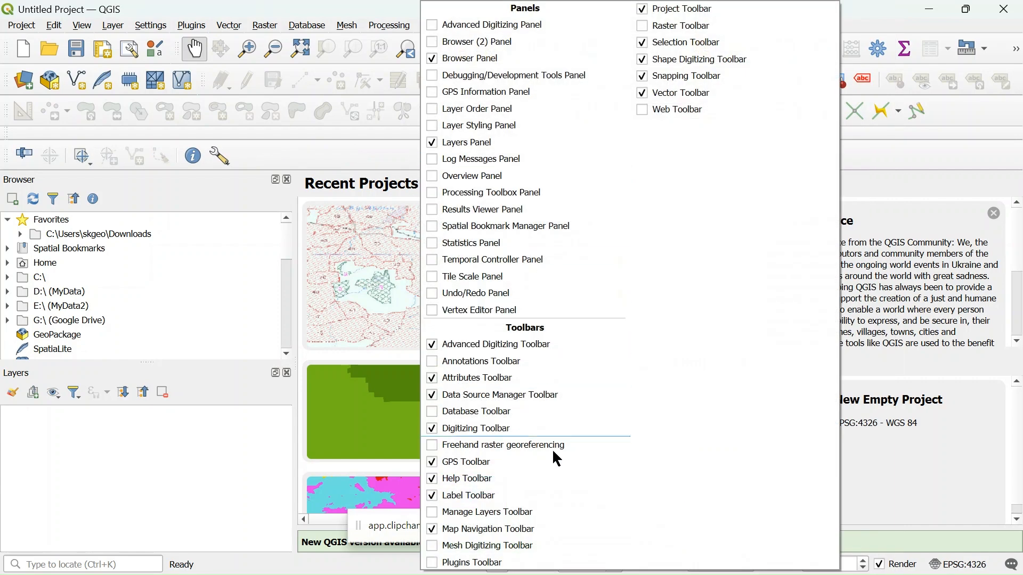
pyautogui.click(517, 474)
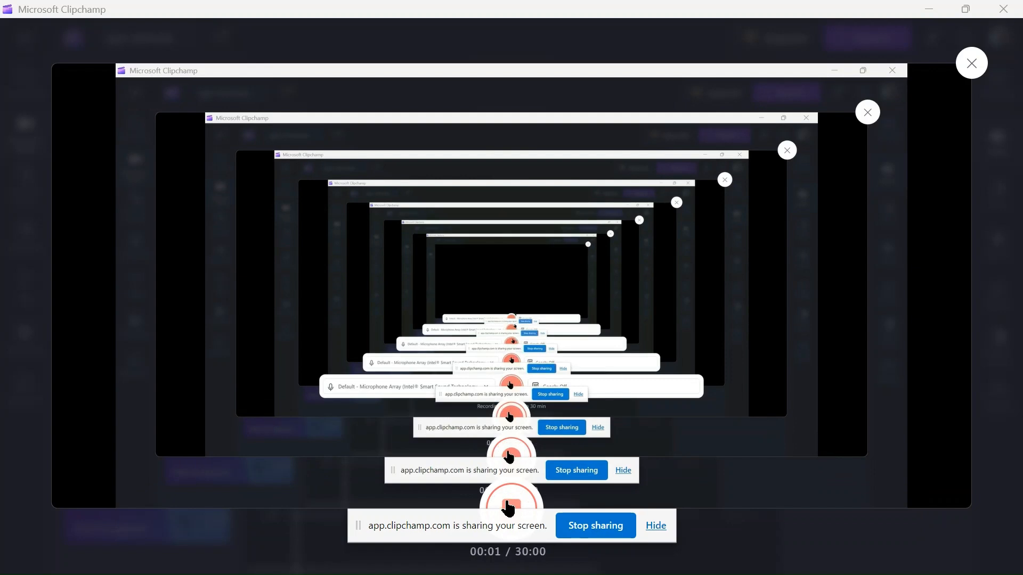
# Step: Minimize the Clipchamp window and open the dzetsaka classification dock in QGIS
pyautogui.click(930, 9)
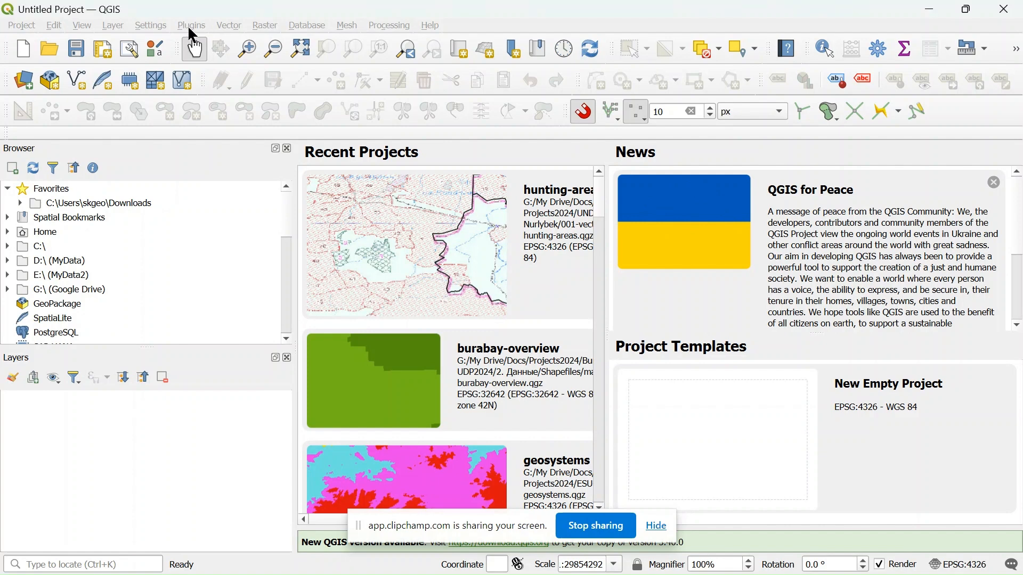
pyautogui.click(191, 26)
pyautogui.moveTo(226, 105)
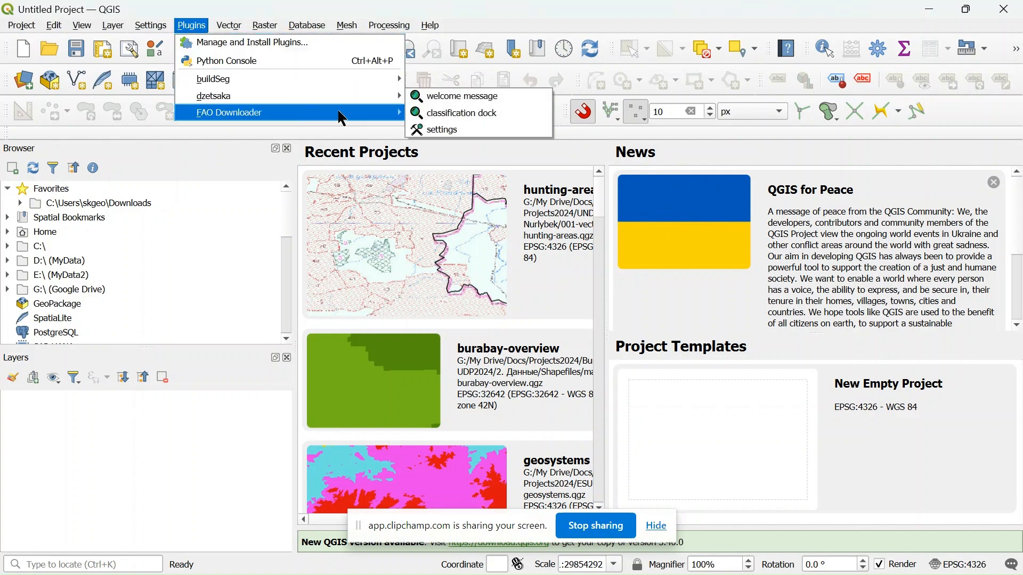
pyautogui.click(461, 117)
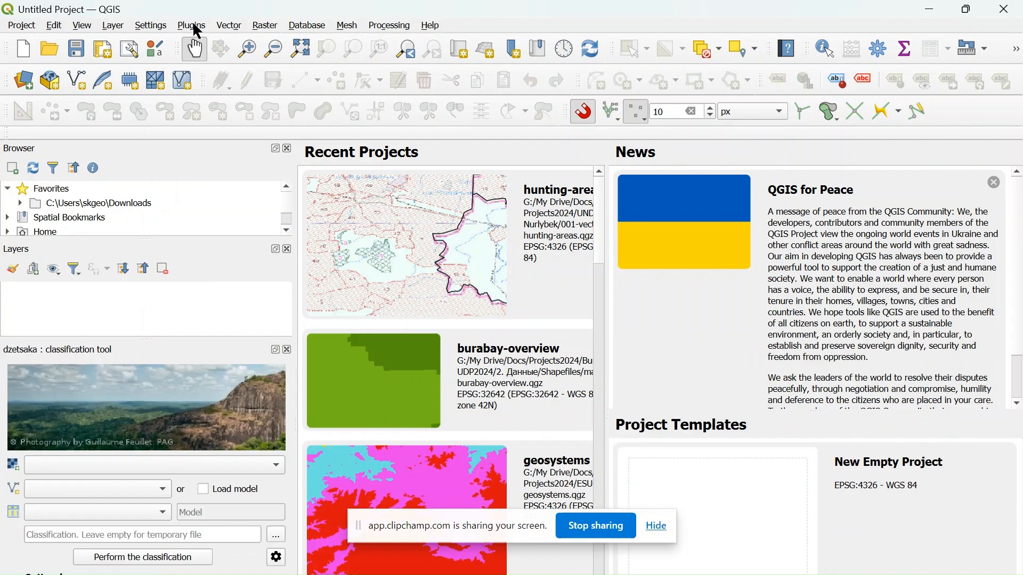
# Step: Search all QGIS plugins for dzets, view the details of the dzetsaka classification tool and close the plugin manager
pyautogui.click(193, 24)
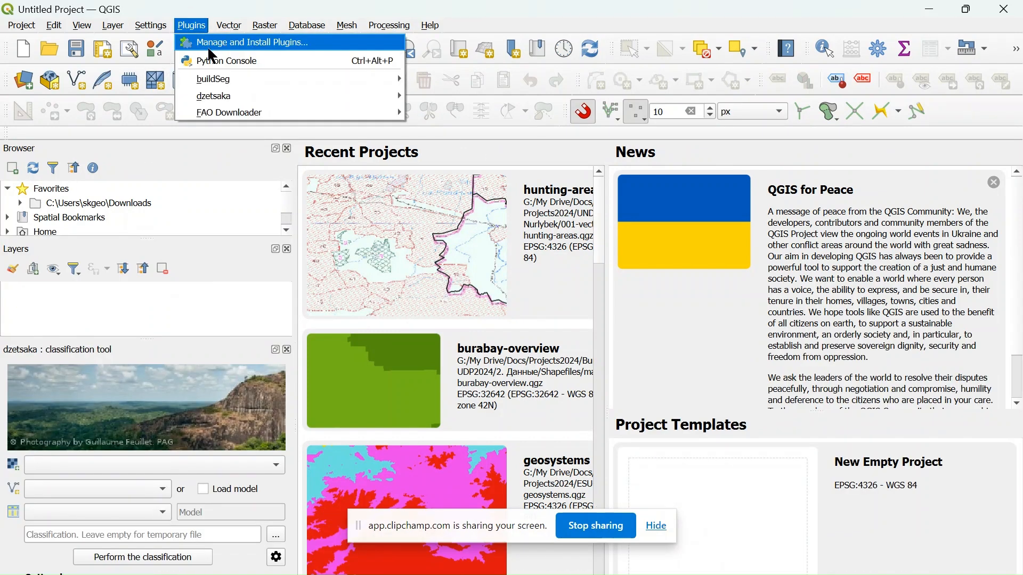
pyautogui.click(207, 46)
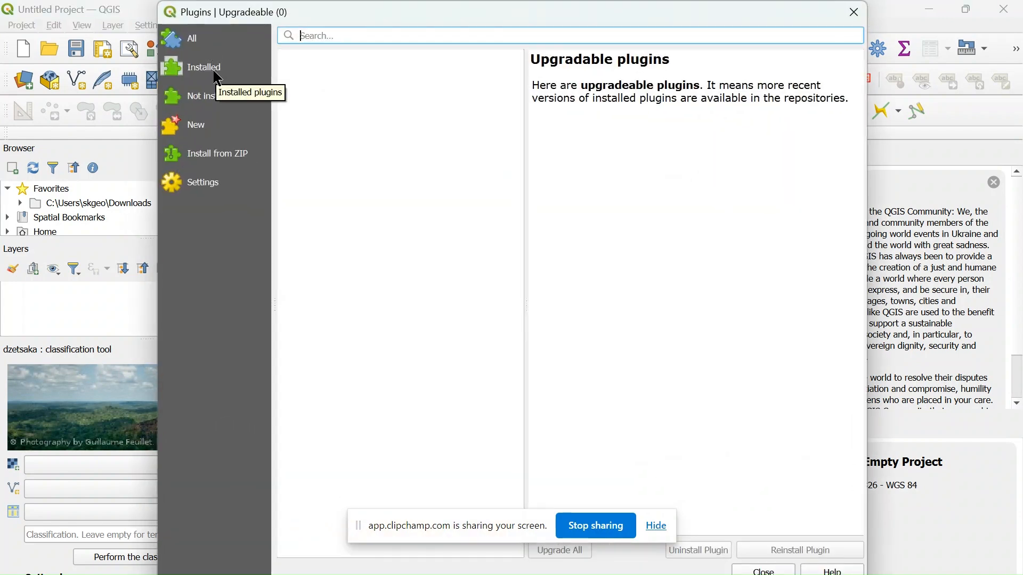
pyautogui.click(214, 96)
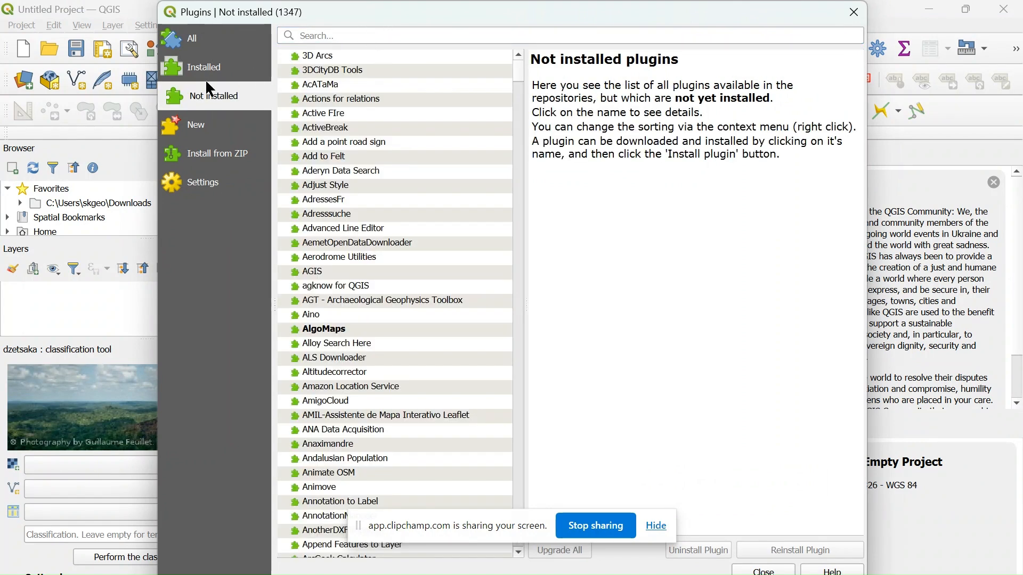
pyautogui.click(208, 37)
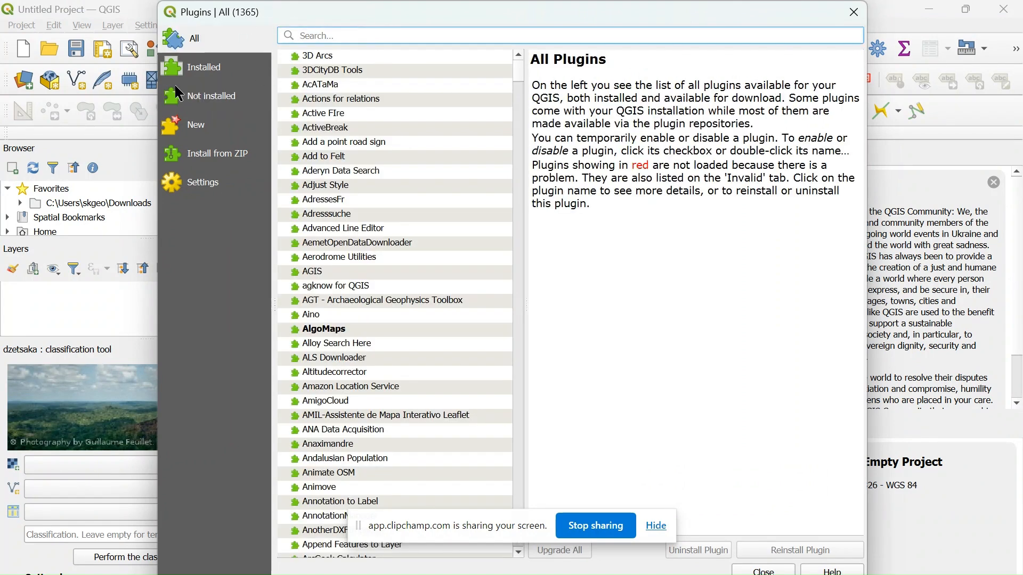
pyautogui.write('dzets')
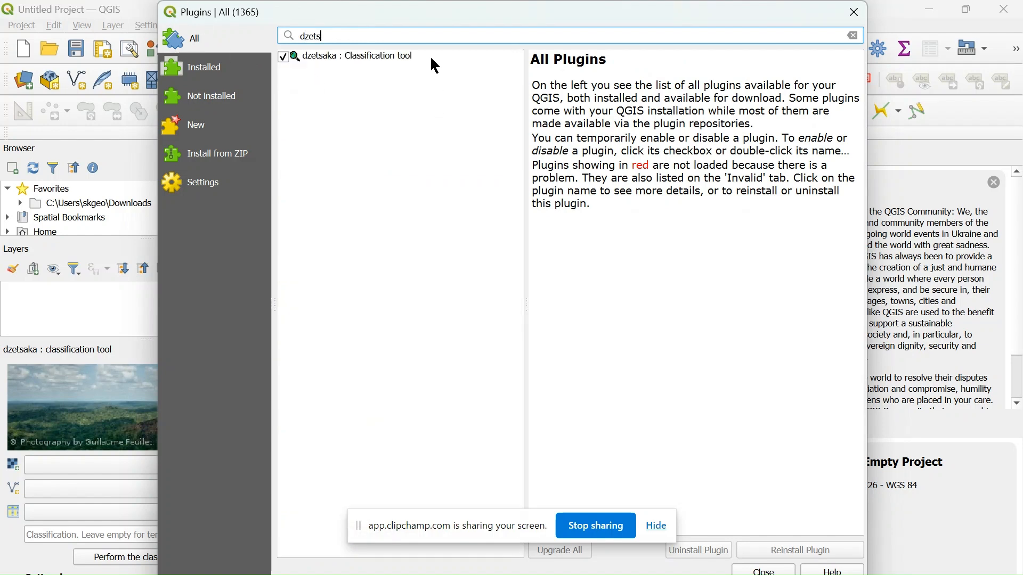
pyautogui.click(331, 57)
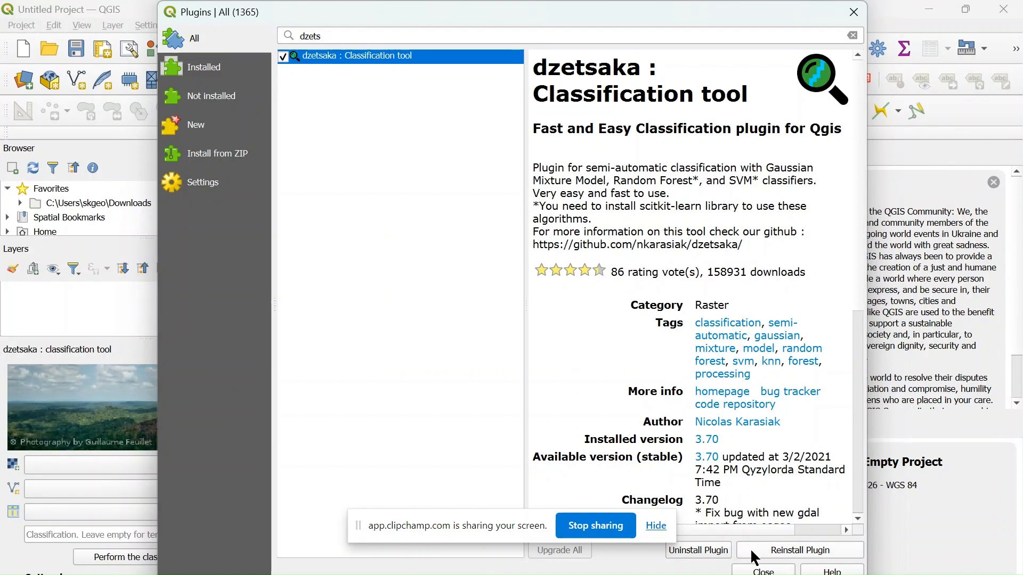
pyautogui.moveTo(796, 574)
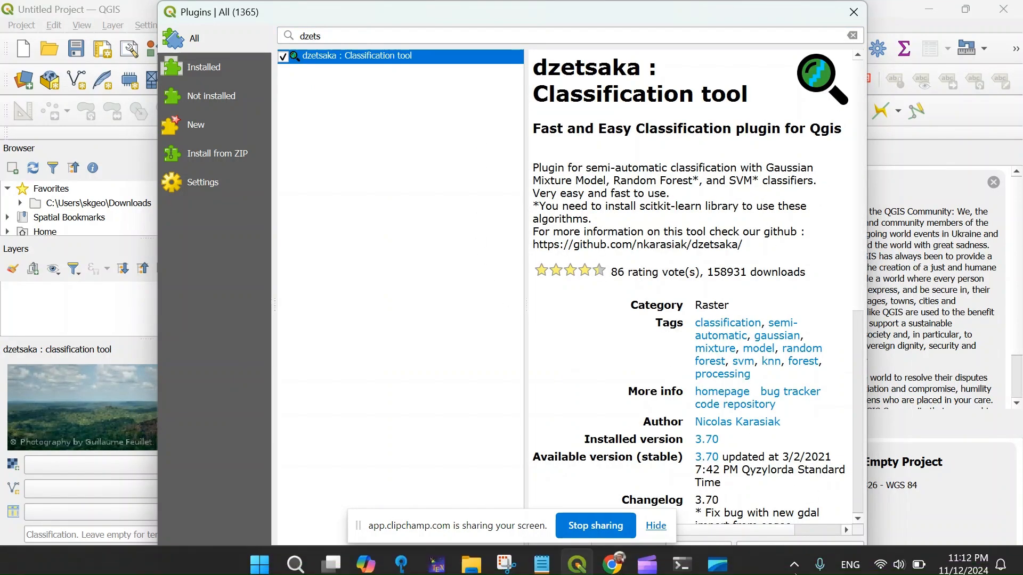
pyautogui.click(856, 12)
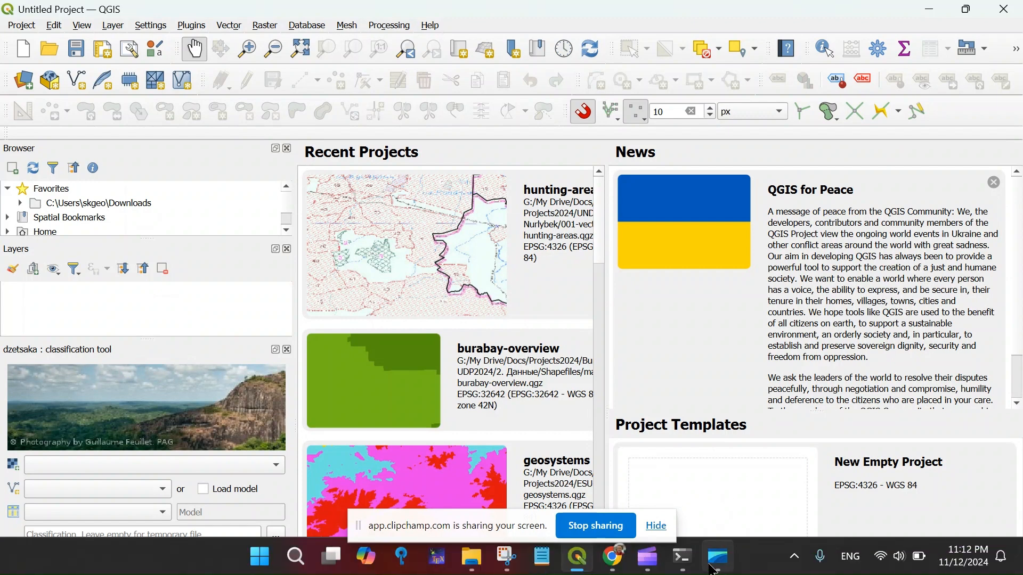
# Step: Switch to Chrome and select the o4w_env command under the QGIS 3.20 and higher instructions in the dzetsaka GitHub README
pyautogui.moveTo(690, 567)
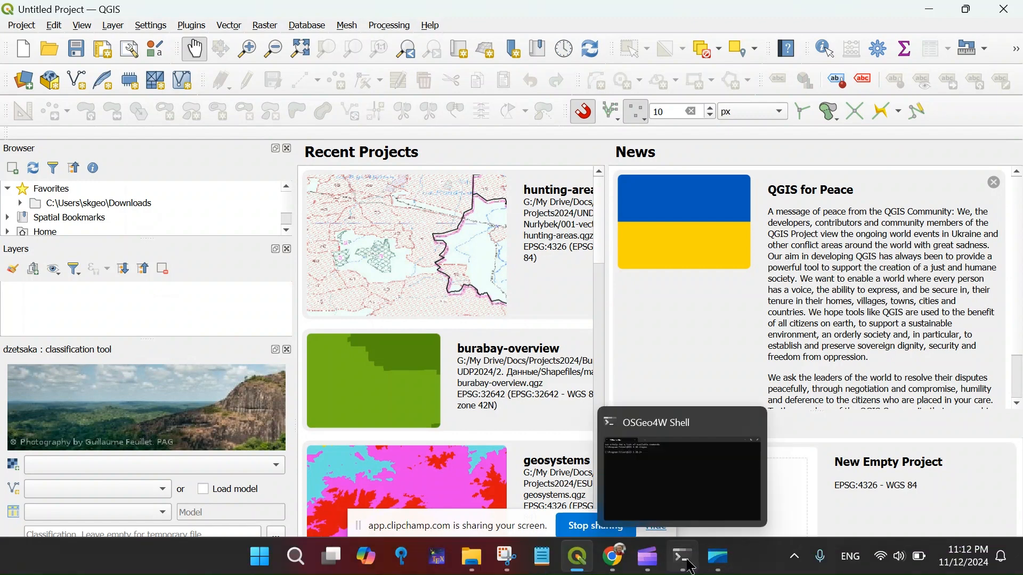
pyautogui.click(691, 567)
pyautogui.moveTo(735, 570)
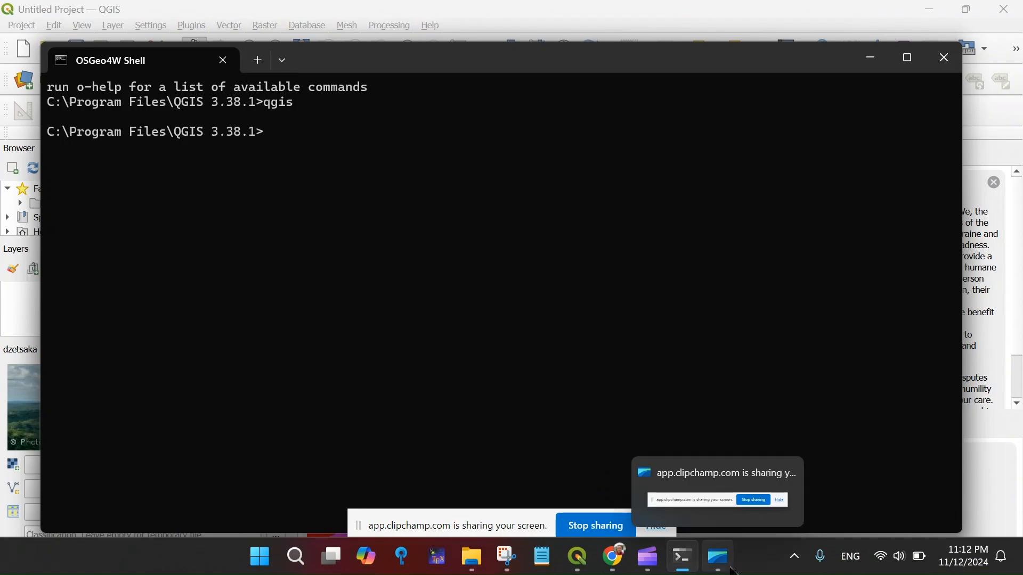
pyautogui.click(617, 567)
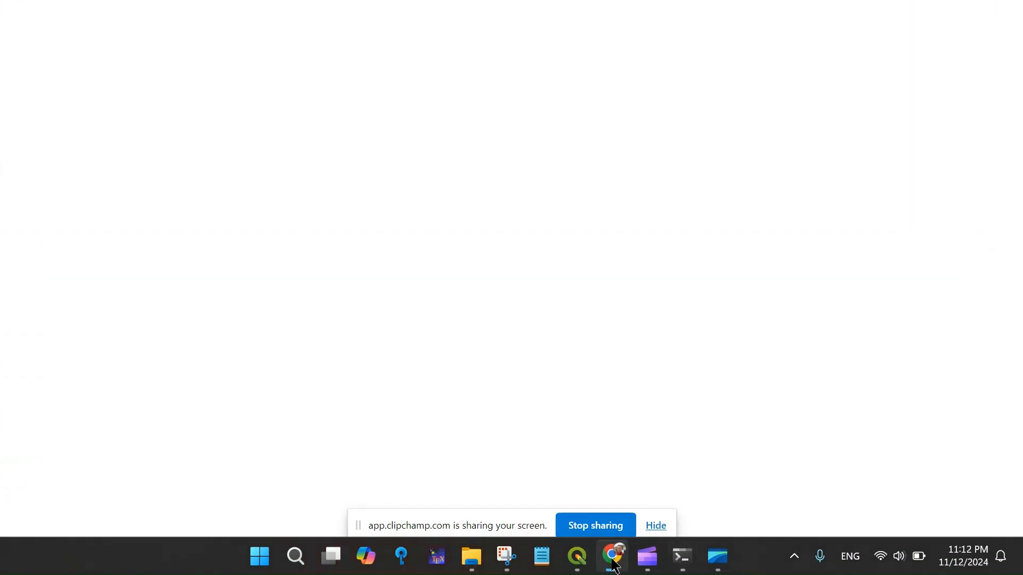
pyautogui.click(409, 16)
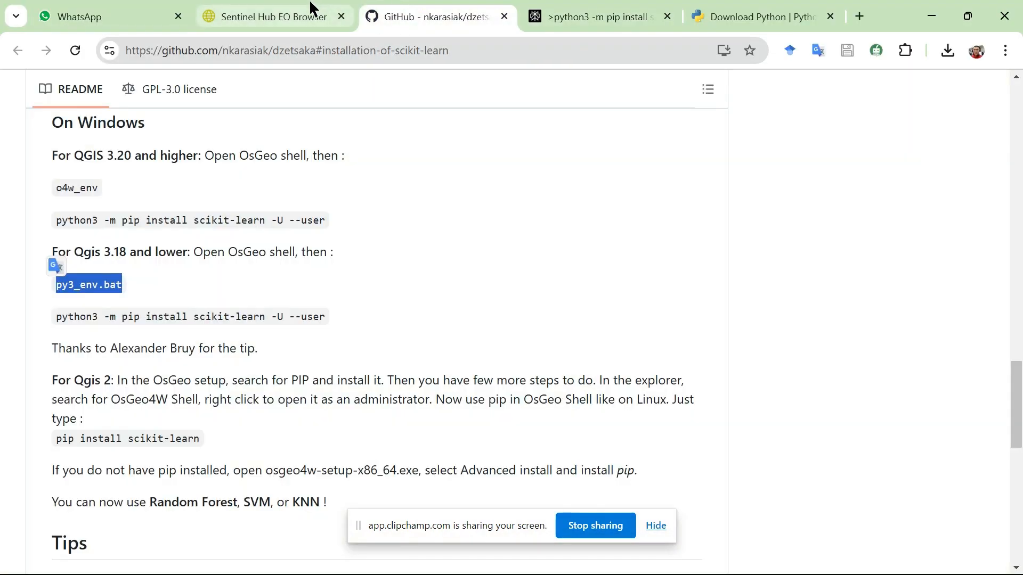
pyautogui.click(411, 48)
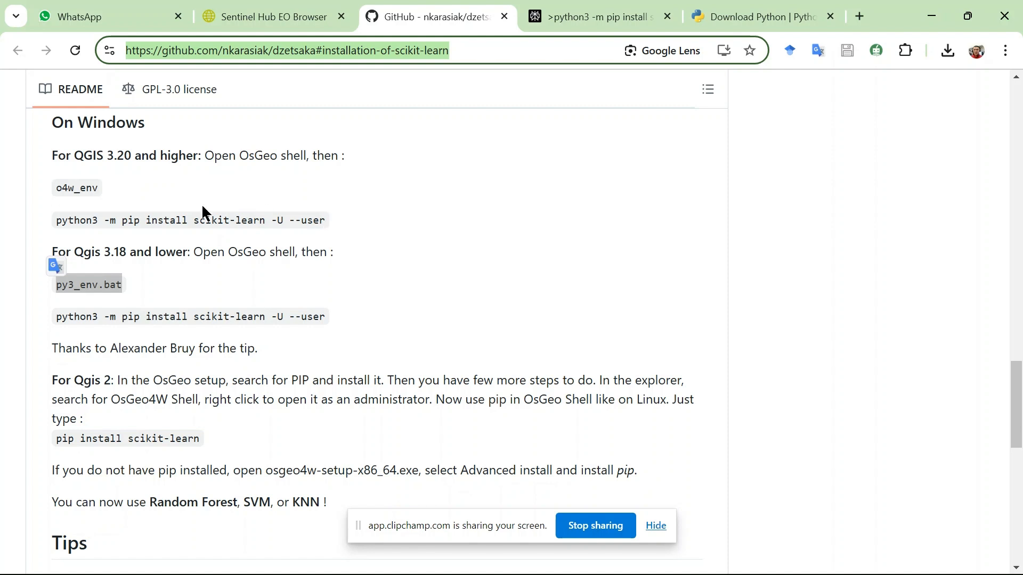
pyautogui.moveTo(102, 183); pyautogui.dragTo(46, 193)
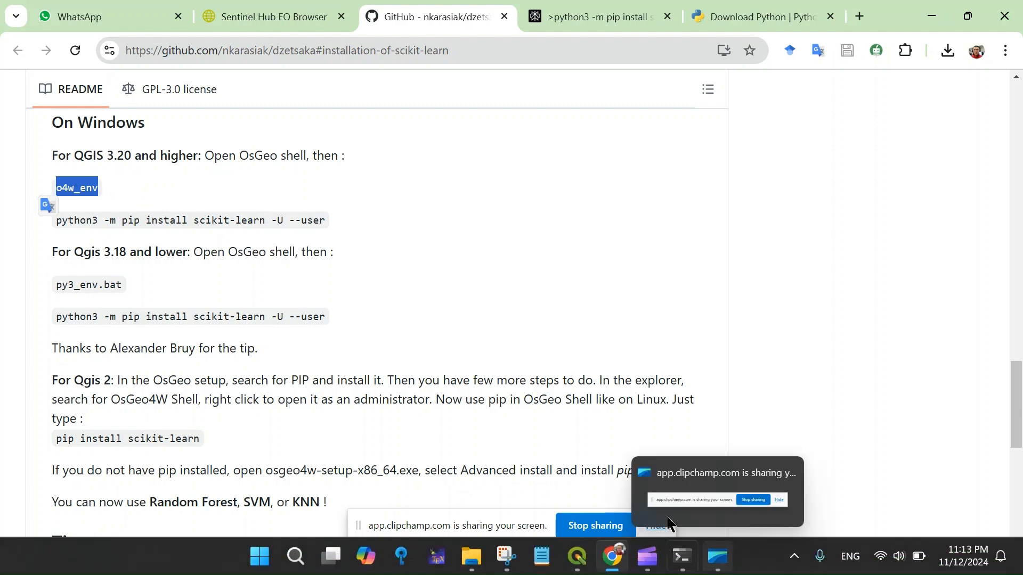
pyautogui.click(627, 520)
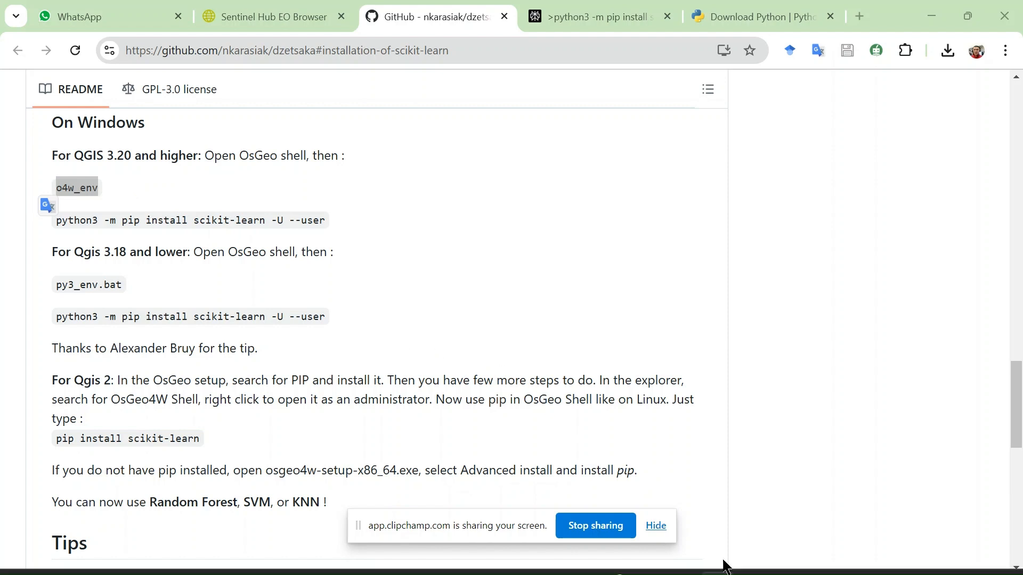
# Step: Switch to the OSGeo4W Shell, run the o4w_env command and look back through its output
pyautogui.moveTo(687, 566)
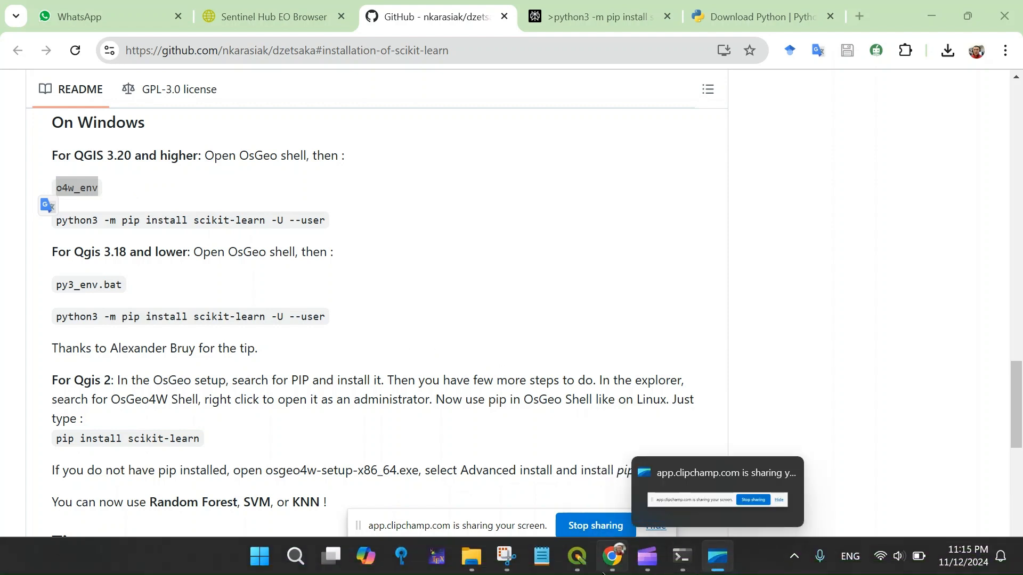
pyautogui.click(683, 560)
pyautogui.write('o4w_env')
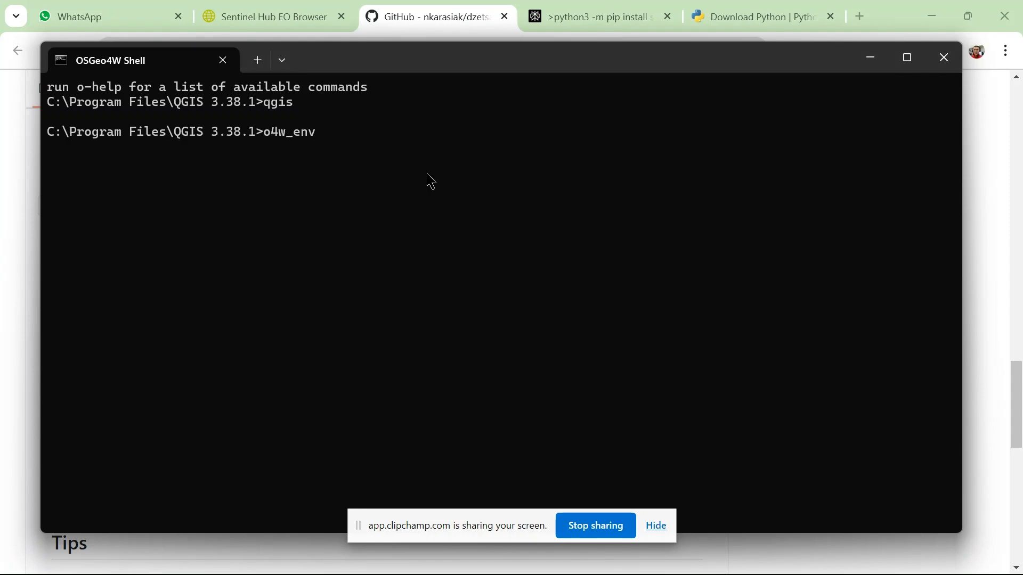
pyautogui.press('Return')
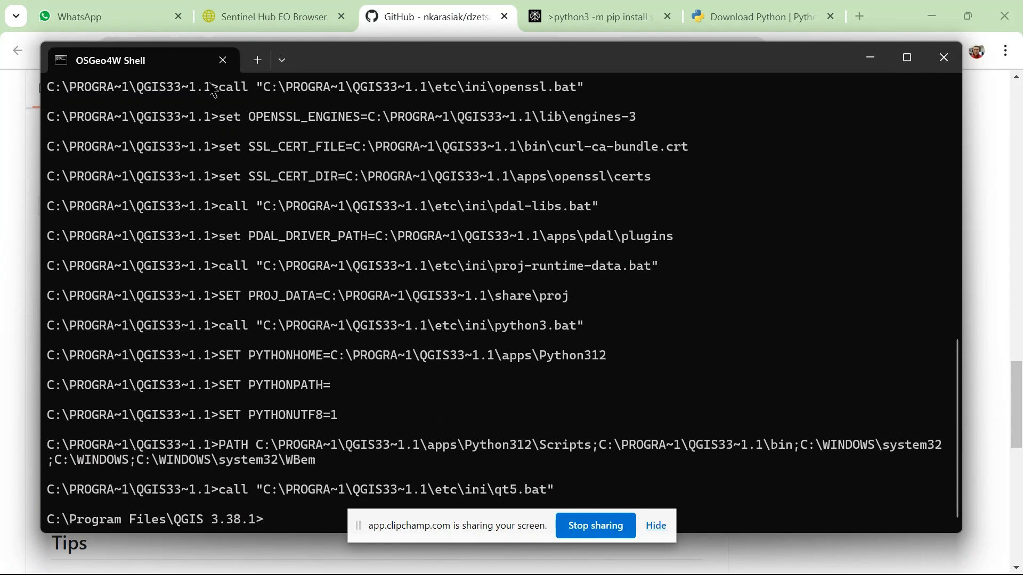
pyautogui.scroll(13, 487, 293)
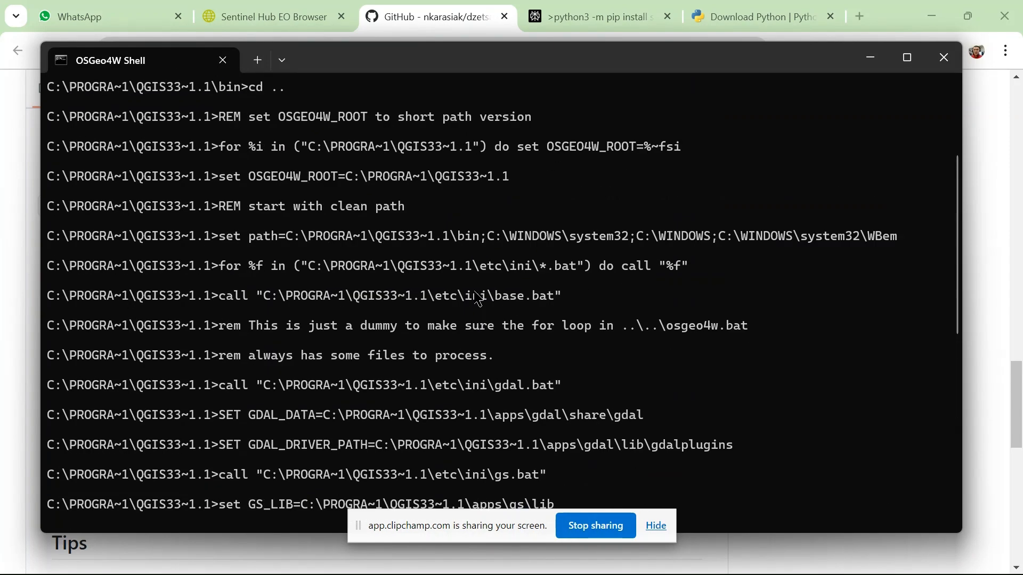
# Step: Return to the dzetsaka README in Chrome and copy the python3 -m pip install scikit-learn -U --user command for QGIS 3.20 and higher
pyautogui.scroll(1, 476, 301)
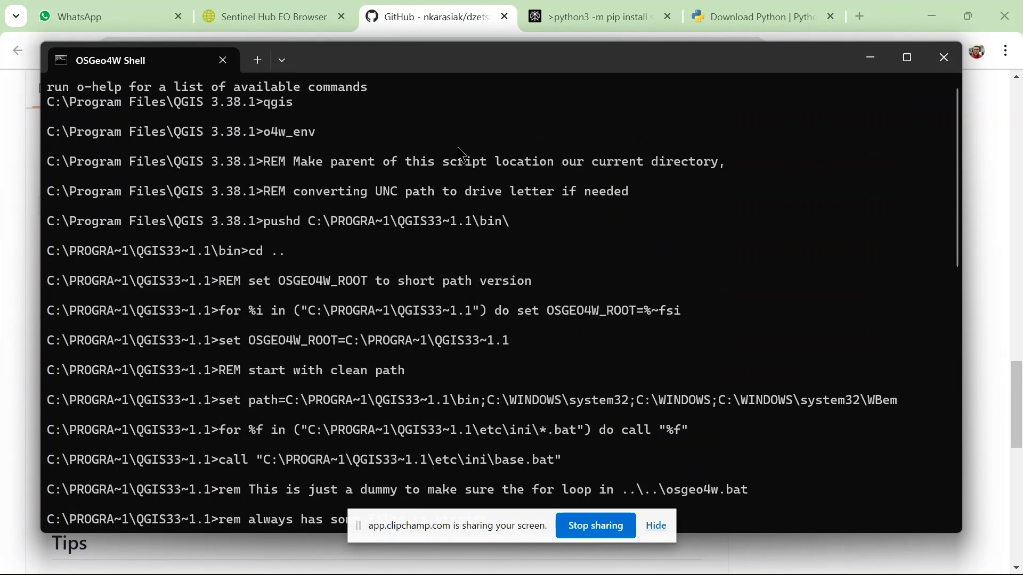
pyautogui.scroll(-15, 468, 160)
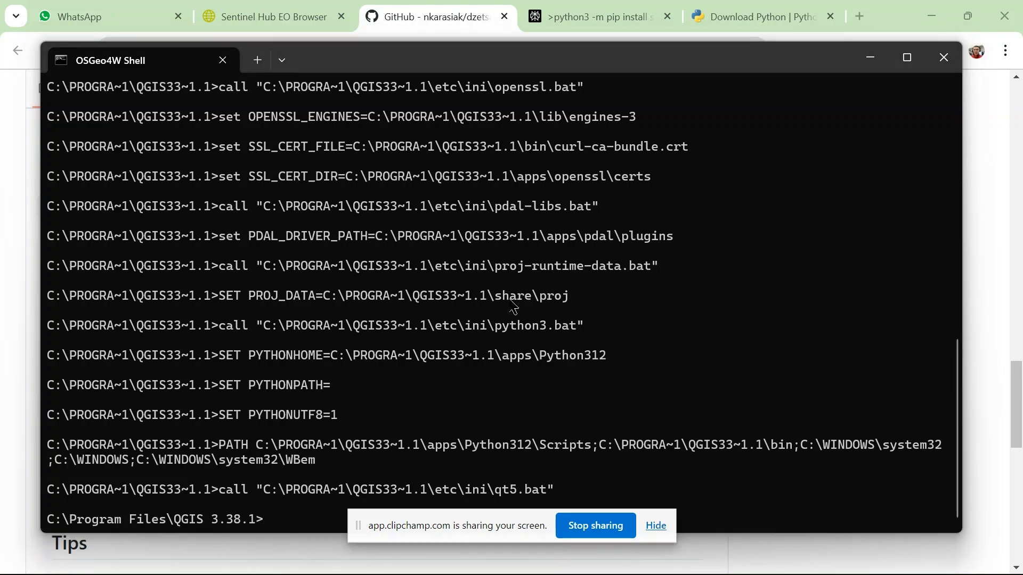
pyautogui.click(453, 4)
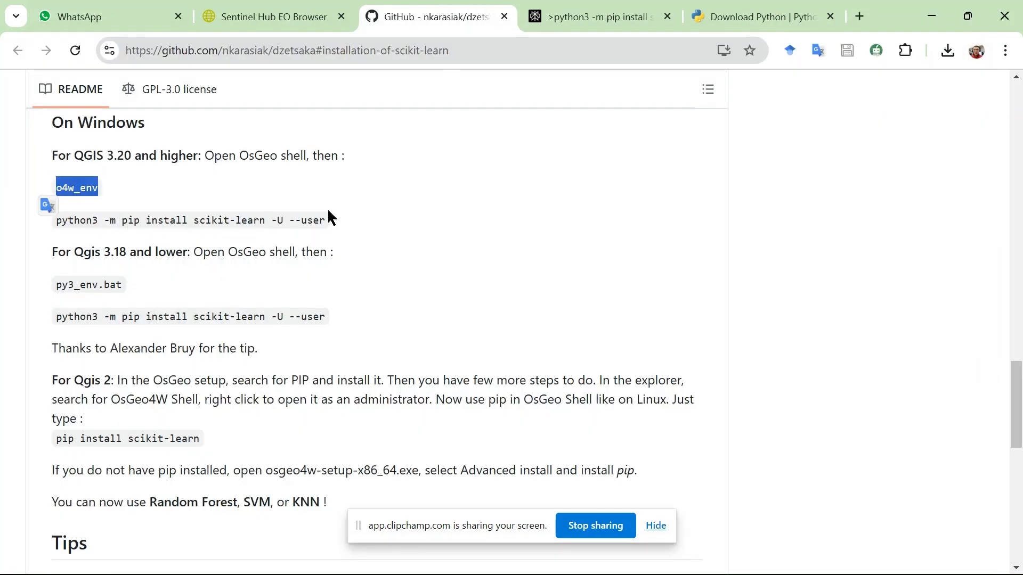
pyautogui.moveTo(328, 219); pyautogui.dragTo(50, 209)
pyautogui.hotkey('ctrl', 'c')
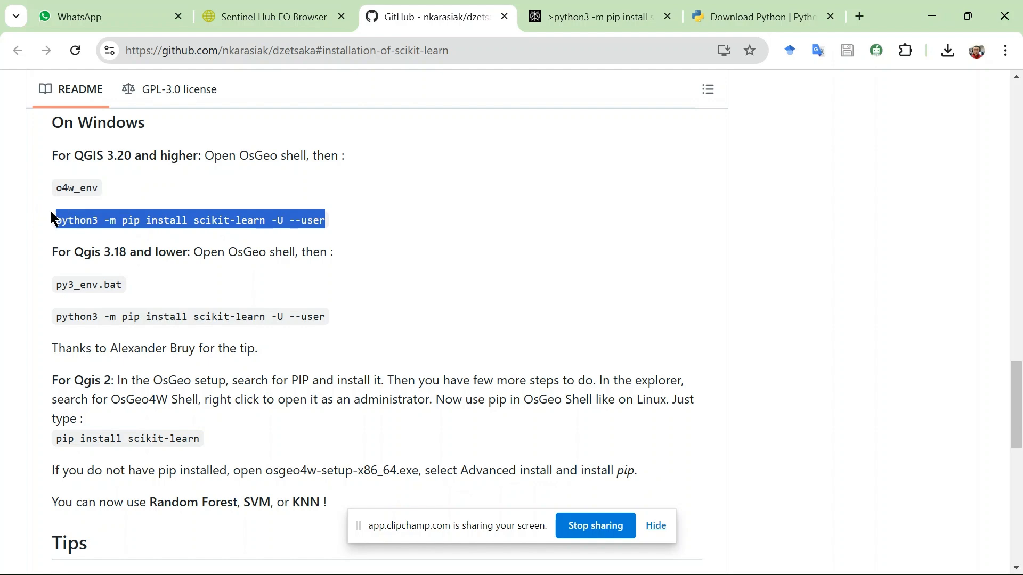
# Step: Switch to the OSGeo4W Shell and run python3 -m pip install scikit-learn -U --user
pyautogui.hotkey('alt', 'Tab')
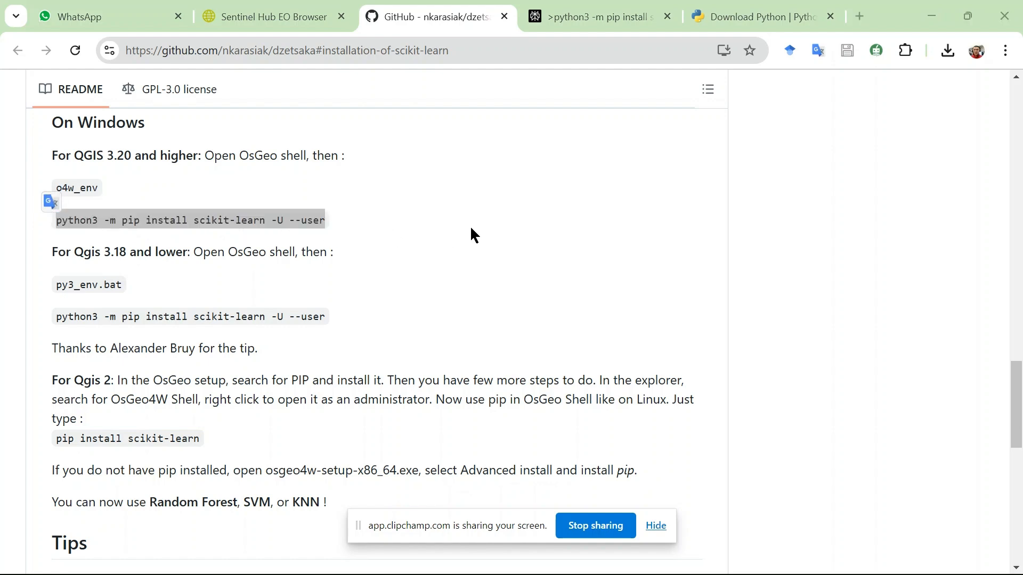
pyautogui.hotkey('alt', 'Tab')
pyautogui.hotkey('alt', 'Tab')
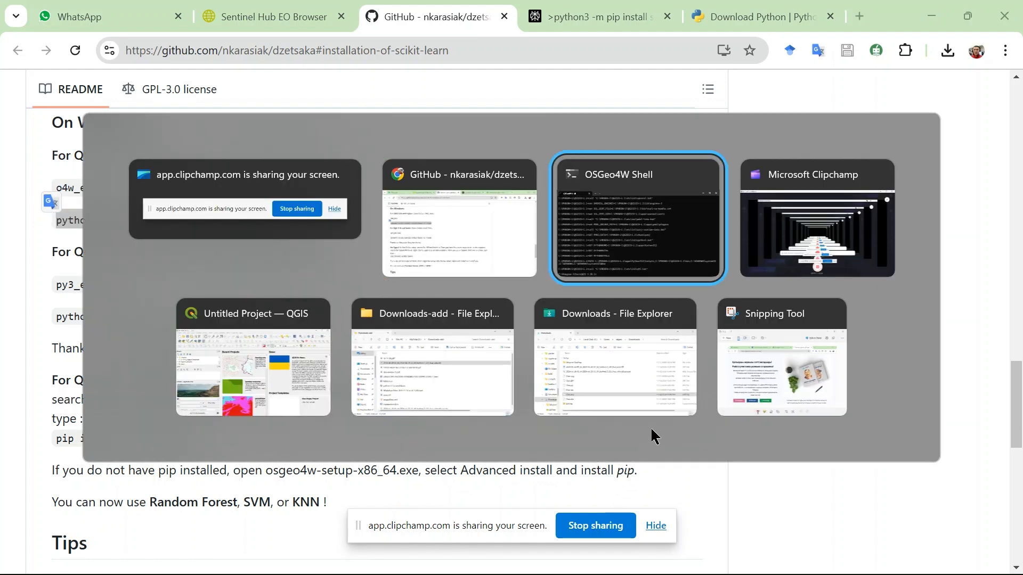
pyautogui.hotkey('ctrl', 'v')
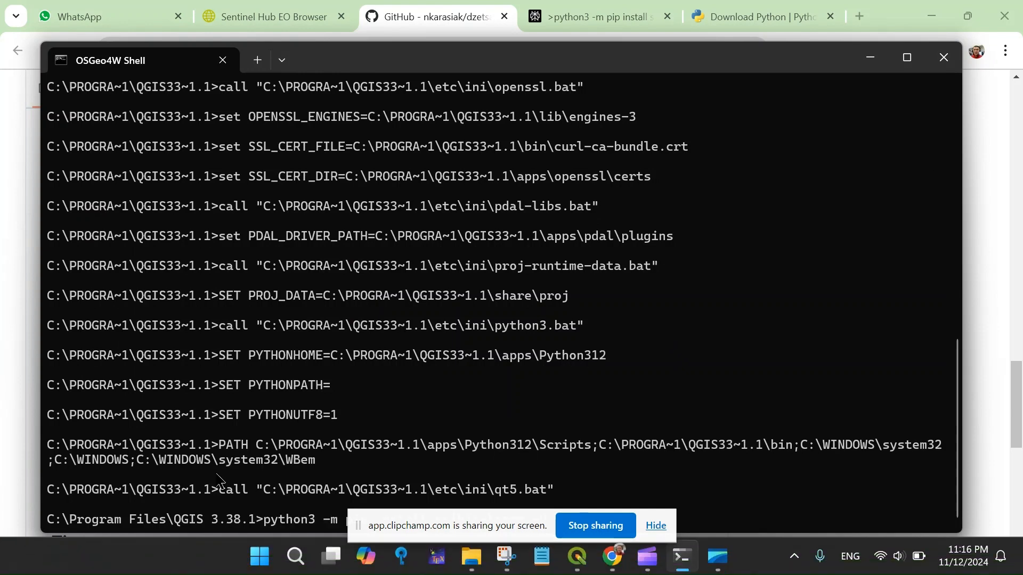
pyautogui.press('Return')
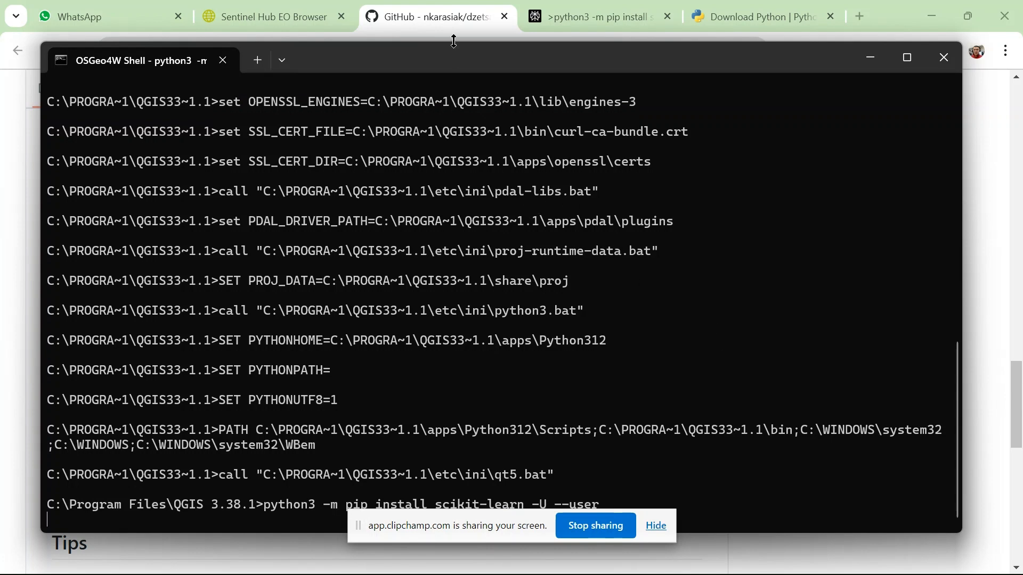
# Step: Move the shell window clear of the screen-sharing bar and minimize the Clipchamp window
pyautogui.moveTo(453, 41); pyautogui.dragTo(456, 17)
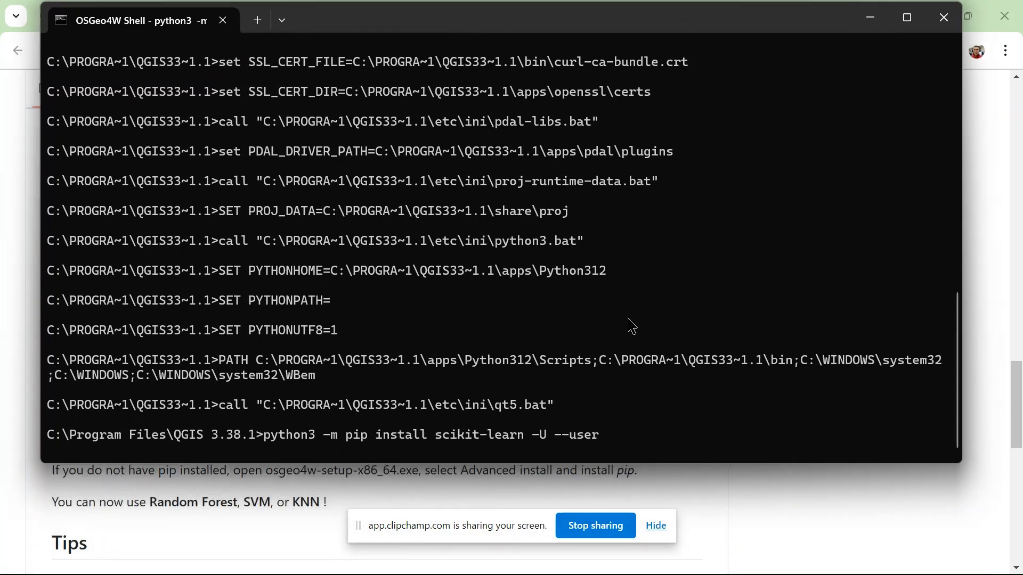
pyautogui.click(598, 526)
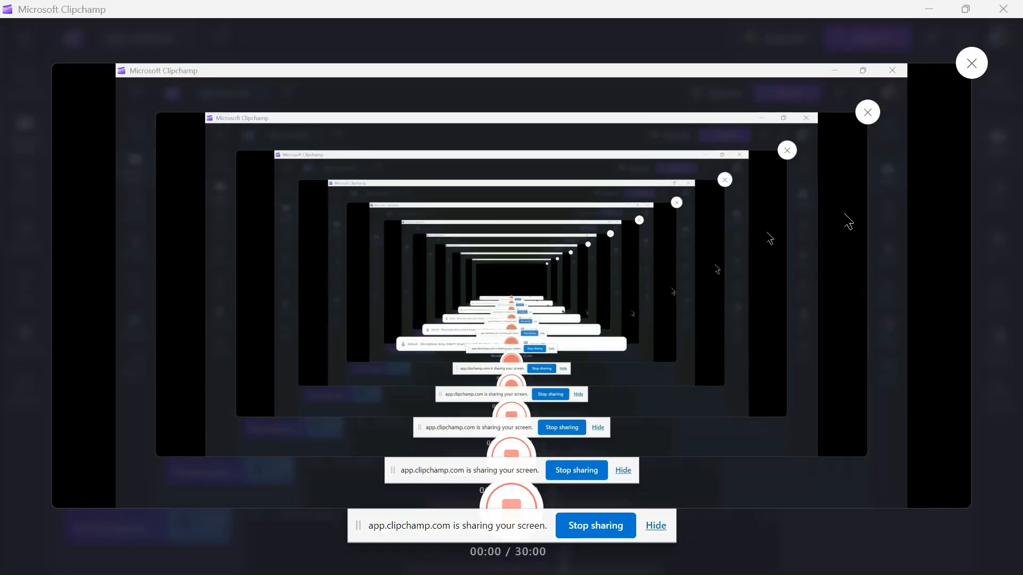
pyautogui.click(928, 9)
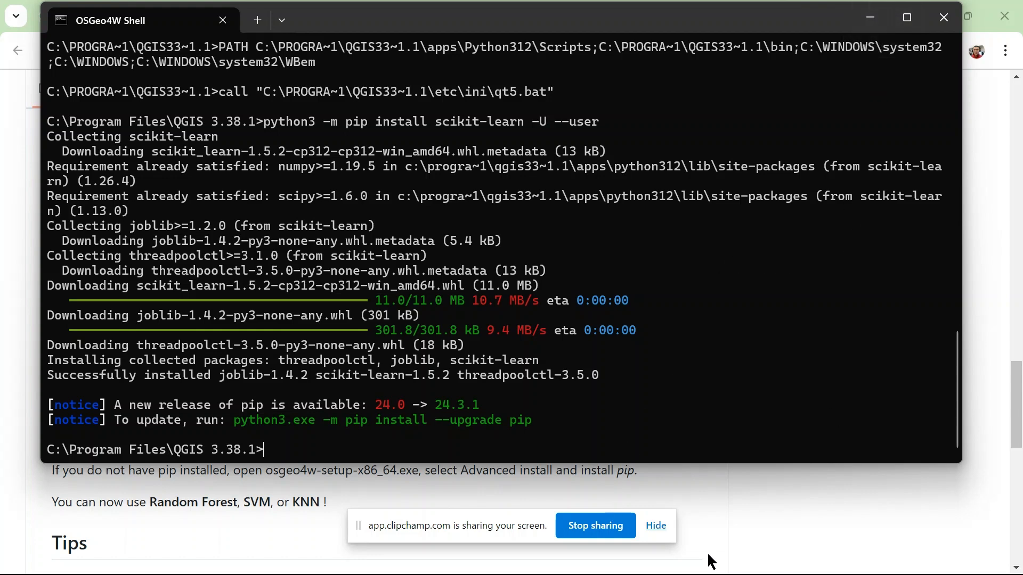
pyautogui.click(581, 565)
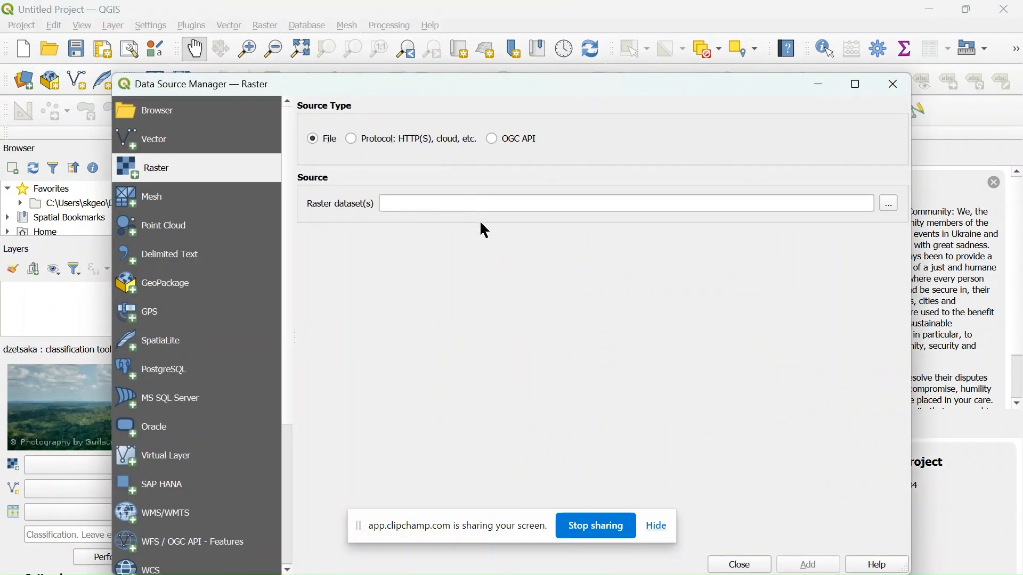
pyautogui.click(889, 206)
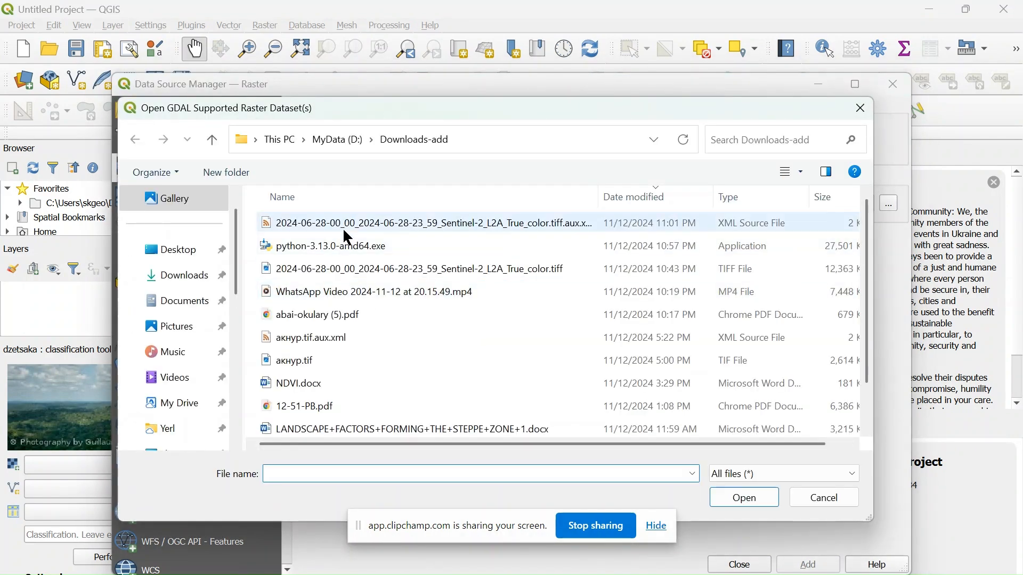
pyautogui.click(306, 269)
pyautogui.click(747, 498)
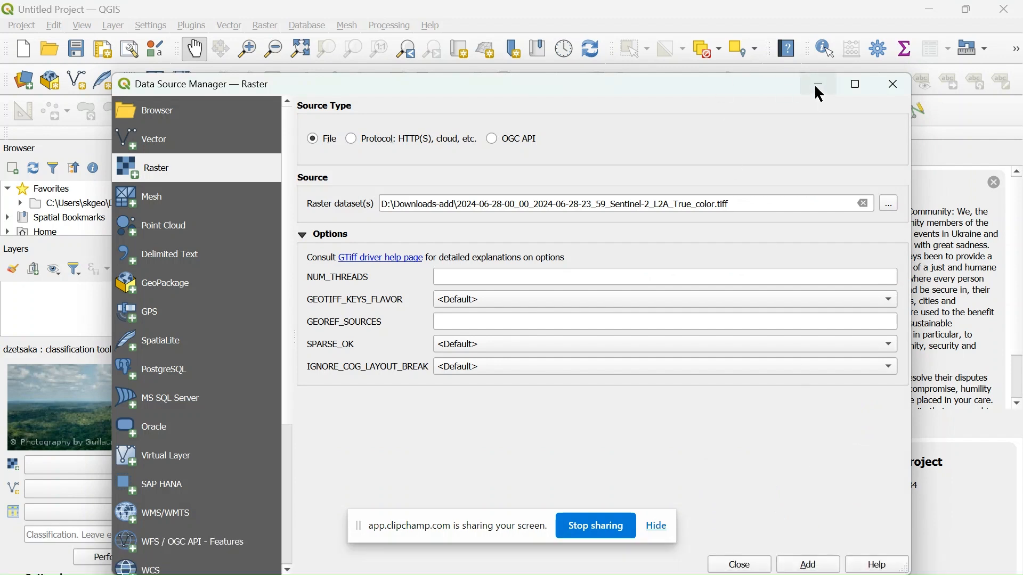
pyautogui.moveTo(746, 87); pyautogui.dragTo(763, 34)
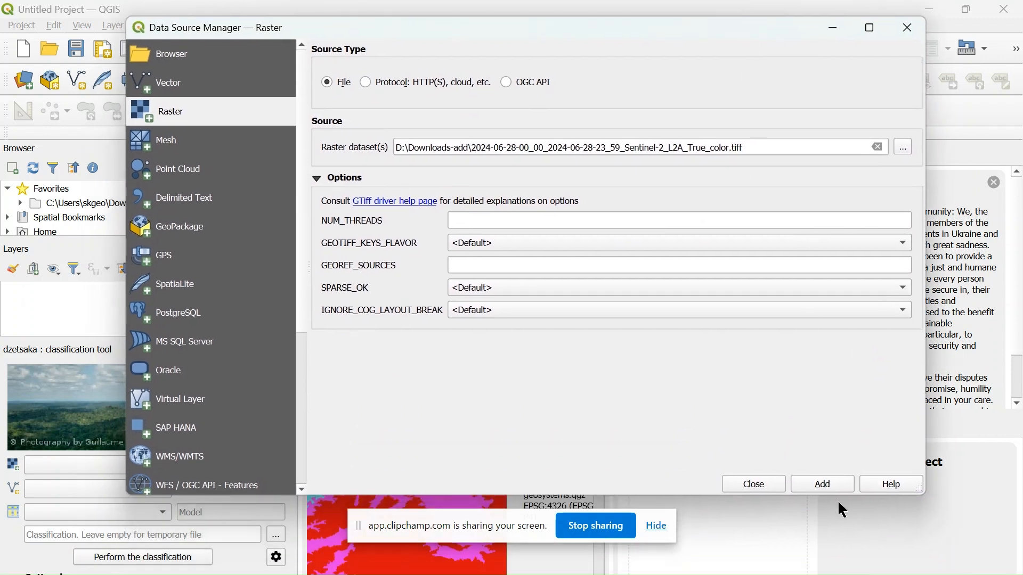
pyautogui.click(827, 487)
# Step: Add Class.shp from the Downloads folder as a vector layer and close the Data Source Manager
pyautogui.click(199, 87)
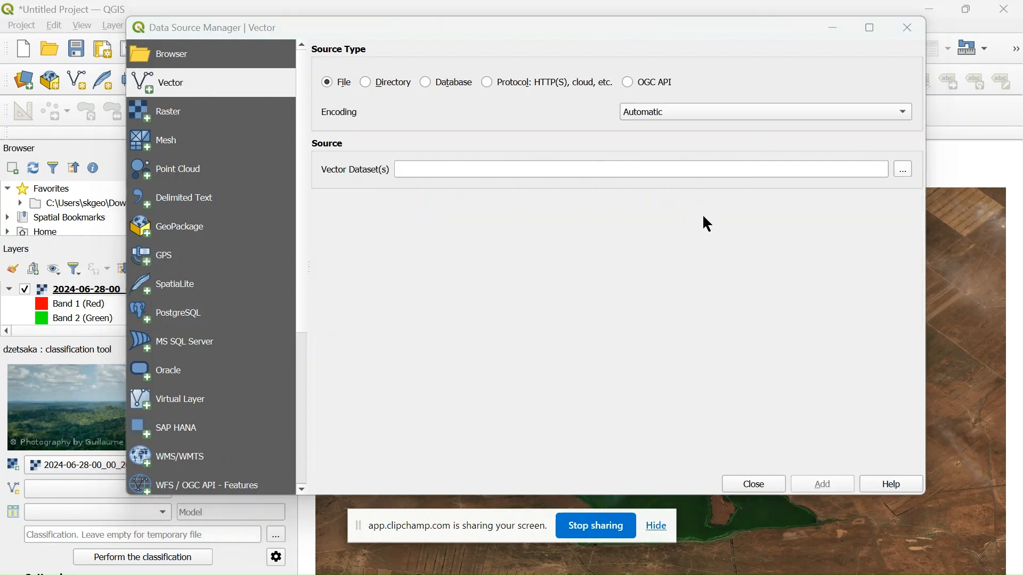
pyautogui.click(904, 170)
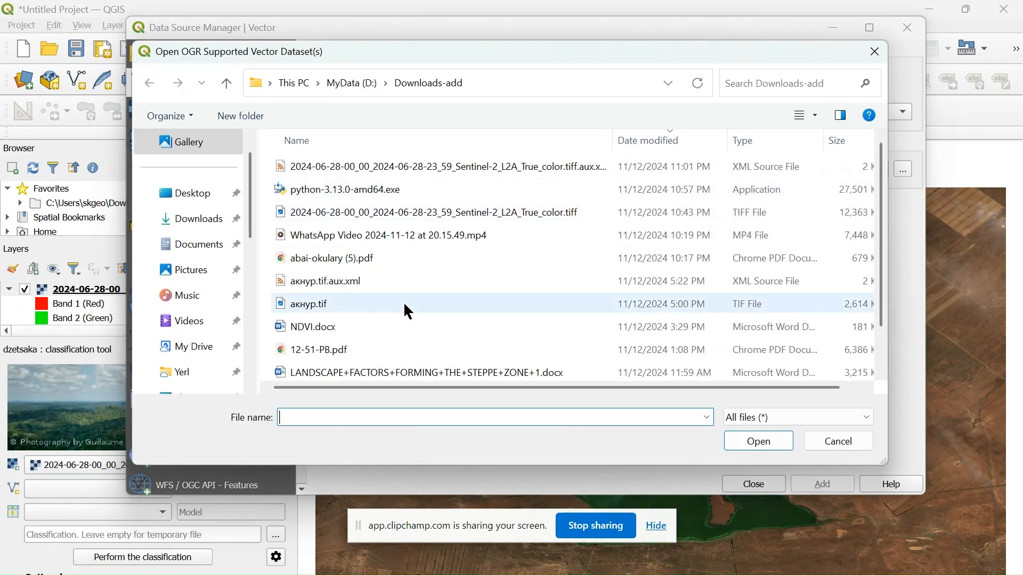
pyautogui.scroll(-1, 403, 301)
pyautogui.scroll(1, 407, 367)
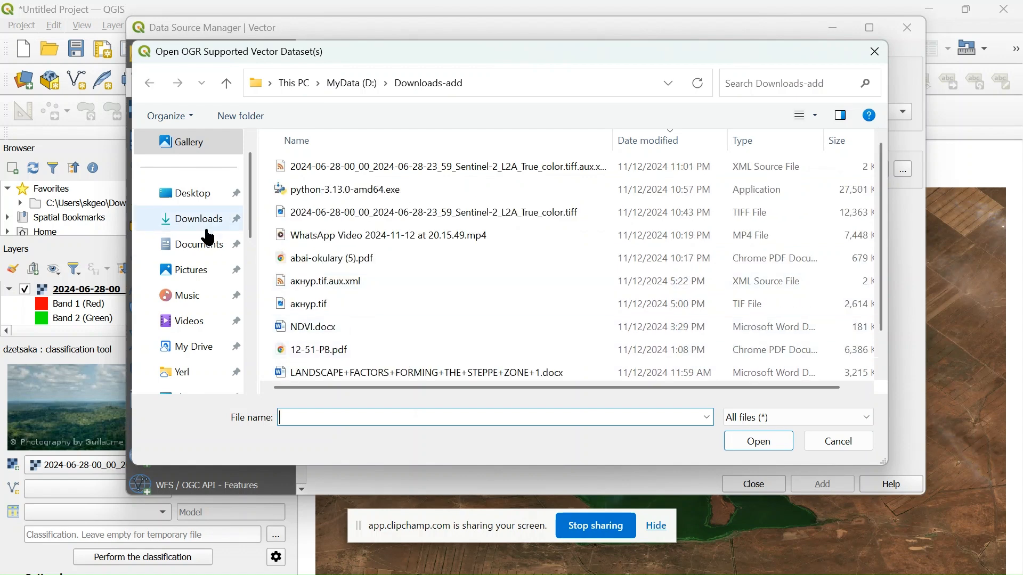
pyautogui.scroll(-2, 189, 319)
pyautogui.scroll(-2, 194, 282)
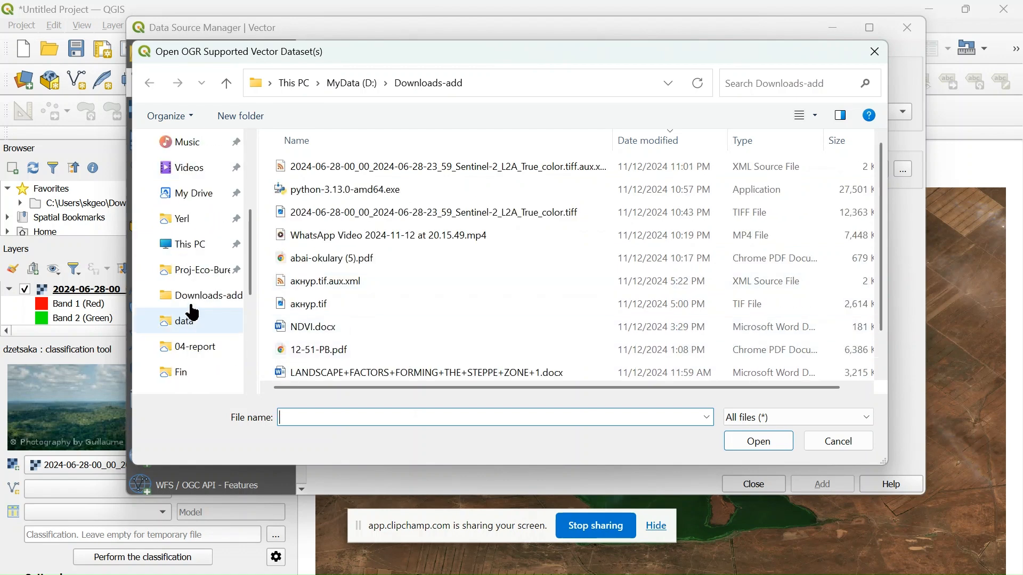
pyautogui.scroll(4, 196, 266)
pyautogui.click(202, 220)
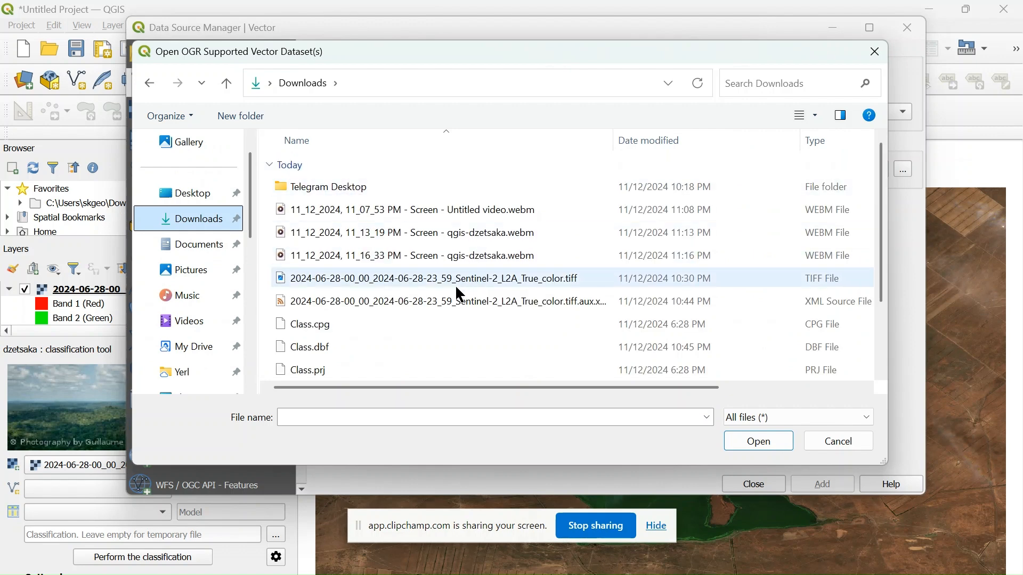
pyautogui.scroll(-2, 440, 330)
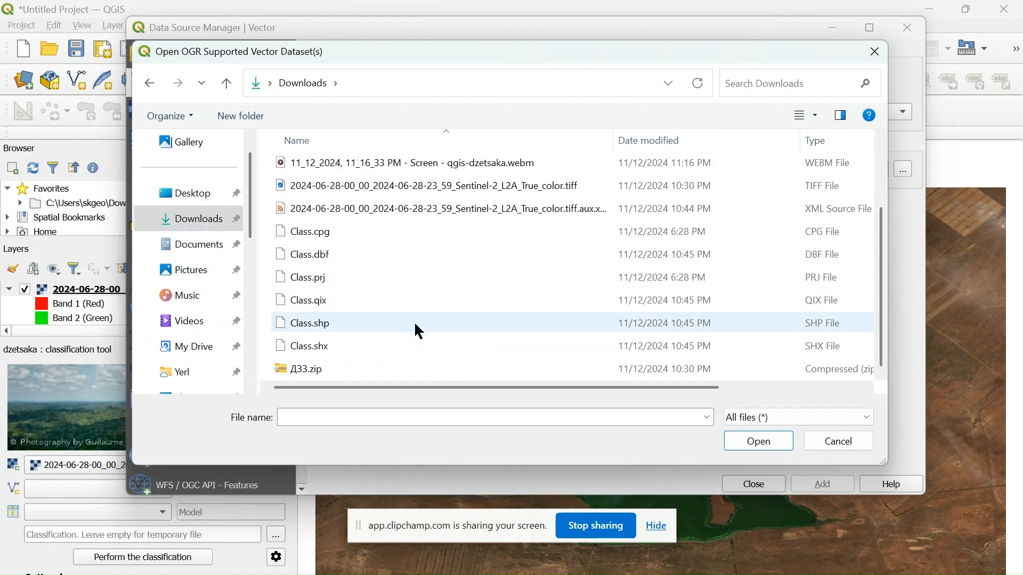
pyautogui.click(414, 323)
pyautogui.click(753, 444)
pyautogui.click(823, 485)
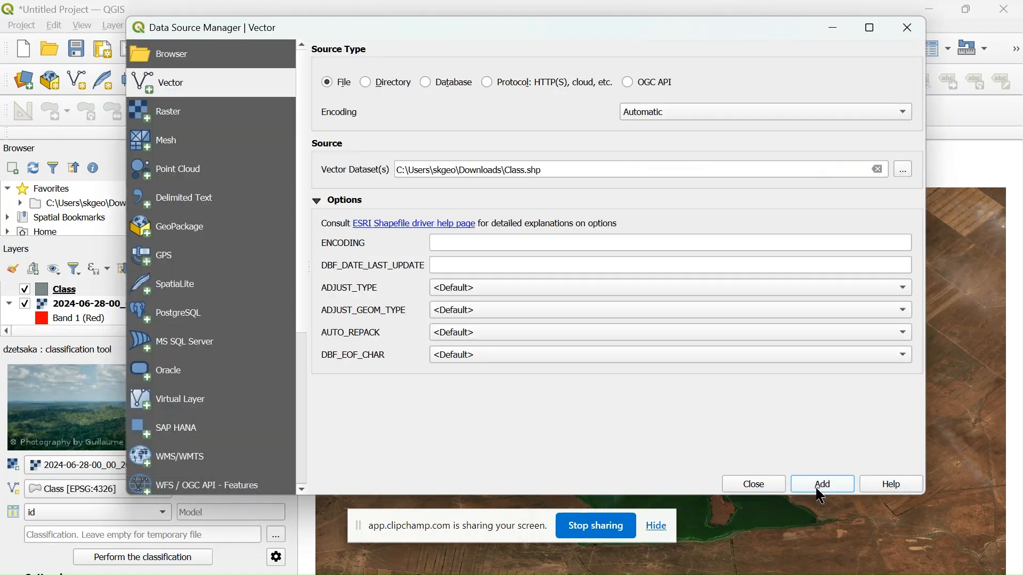
pyautogui.click(753, 485)
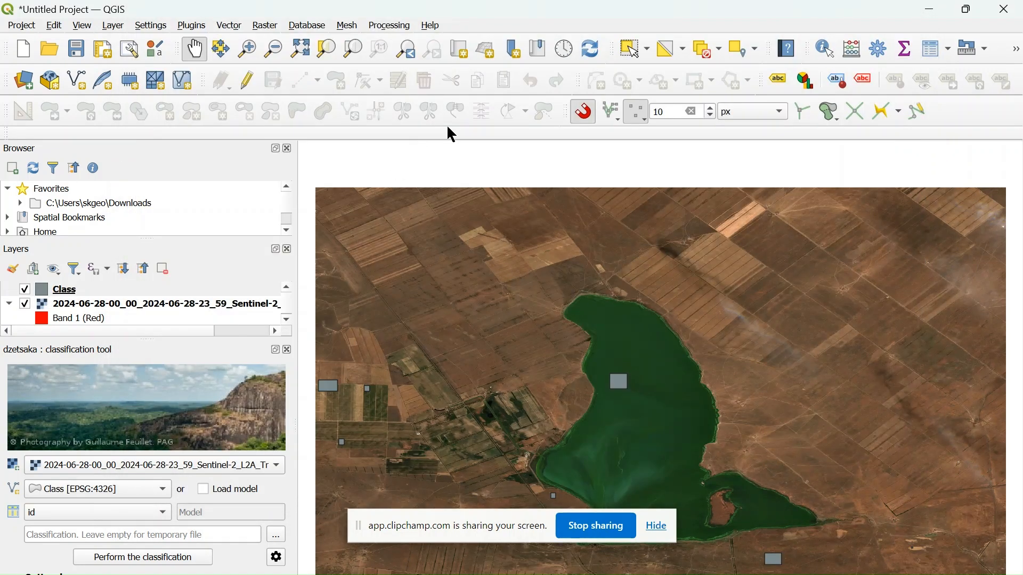
# Step: Open the Class layer's symbology and set it to Categorized by the Class field
pyautogui.scroll(-1, 652, 397)
pyautogui.moveTo(683, 448); pyautogui.dragTo(649, 377)
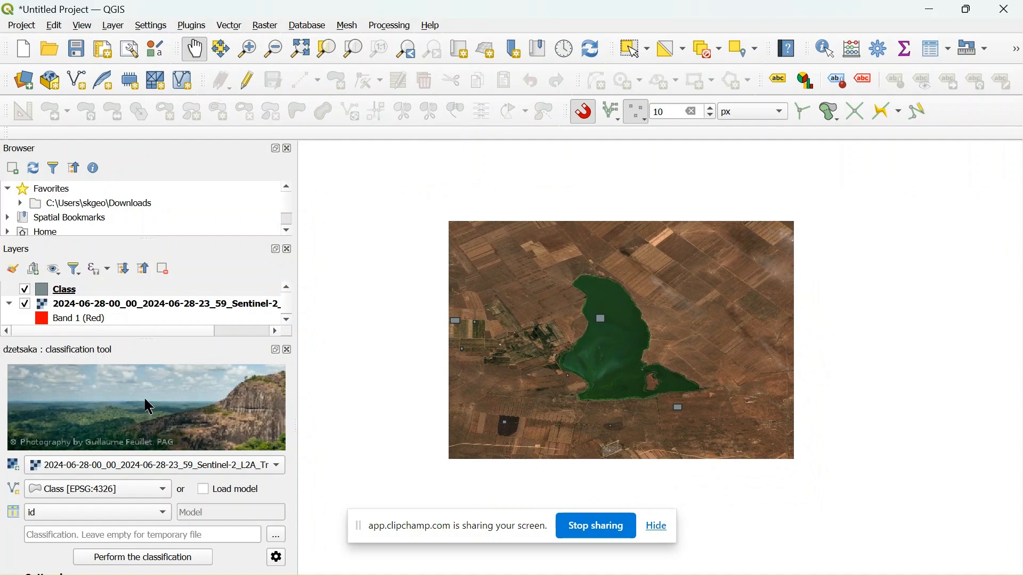
pyautogui.rightClick(73, 297)
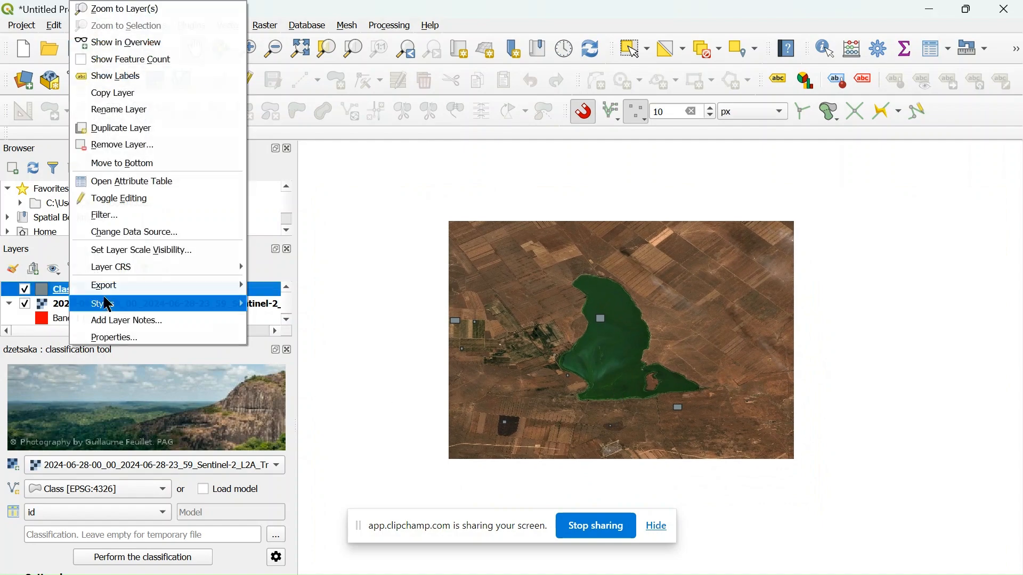
pyautogui.click(127, 335)
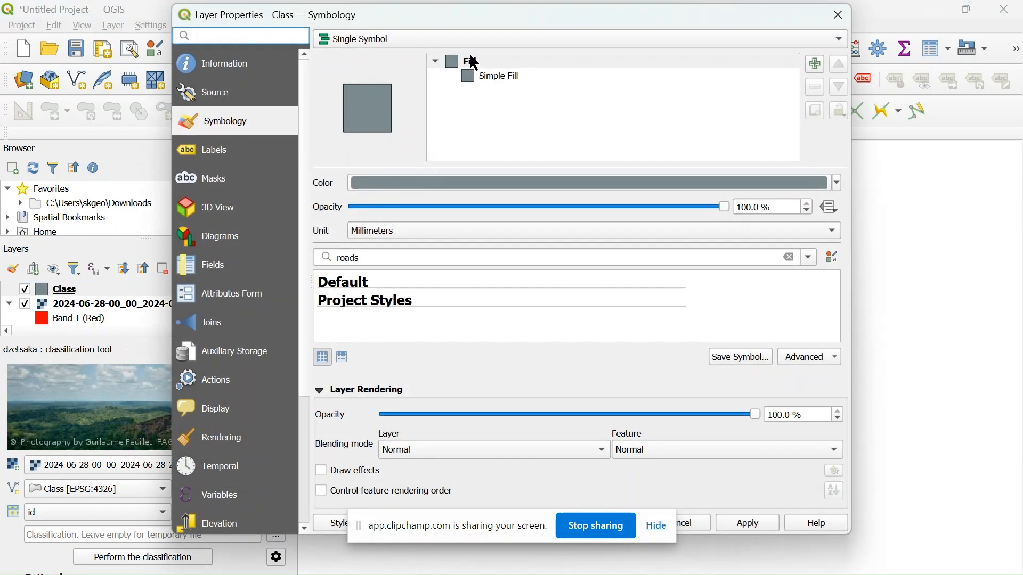
pyautogui.click(464, 40)
pyautogui.click(454, 57)
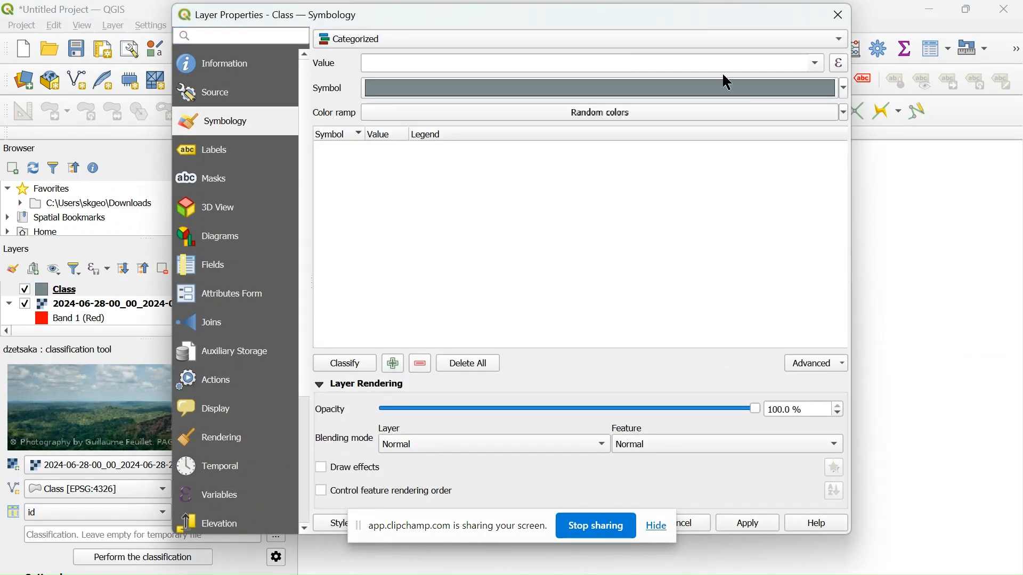
pyautogui.click(814, 69)
pyautogui.click(633, 98)
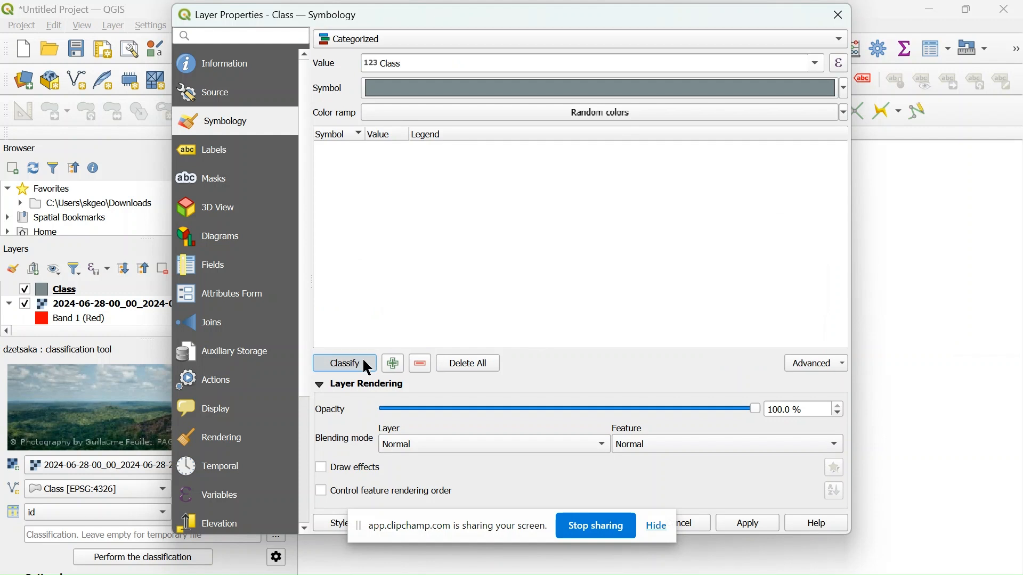
# Step: Classify the Class layer's values with random colors, remove the all other values category and accept the symbology
pyautogui.click(345, 365)
pyautogui.click(388, 218)
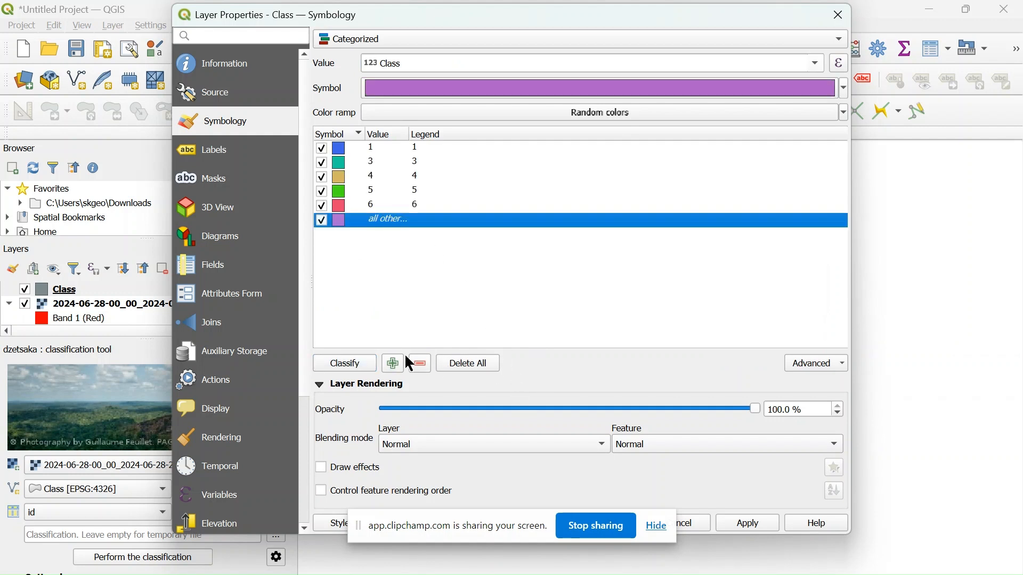
pyautogui.click(421, 364)
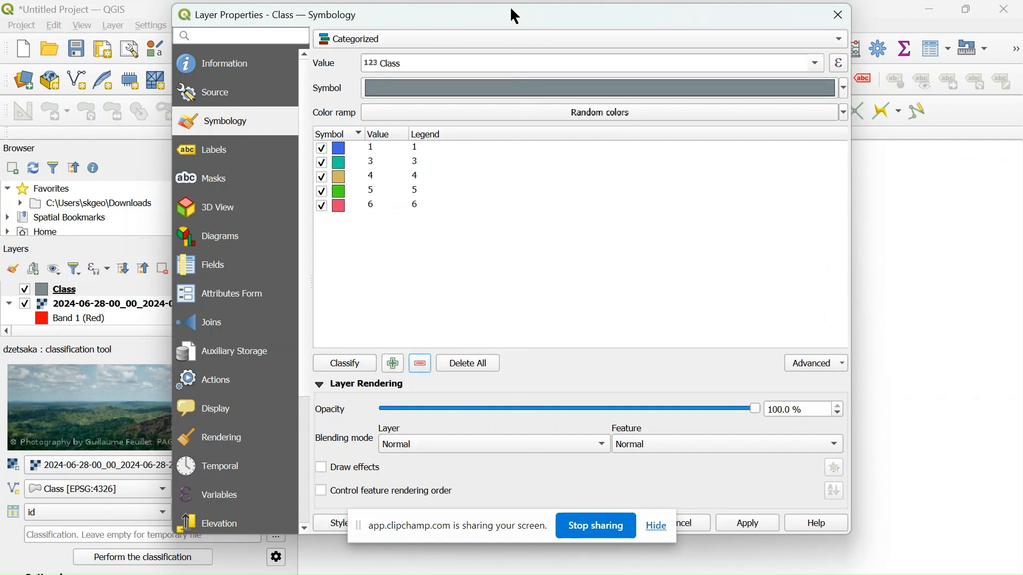
pyautogui.moveTo(514, 16)
pyautogui.mouseDown()
pyautogui.moveTo(503, 44)
pyautogui.moveTo(504, 23)
pyautogui.mouseUp()
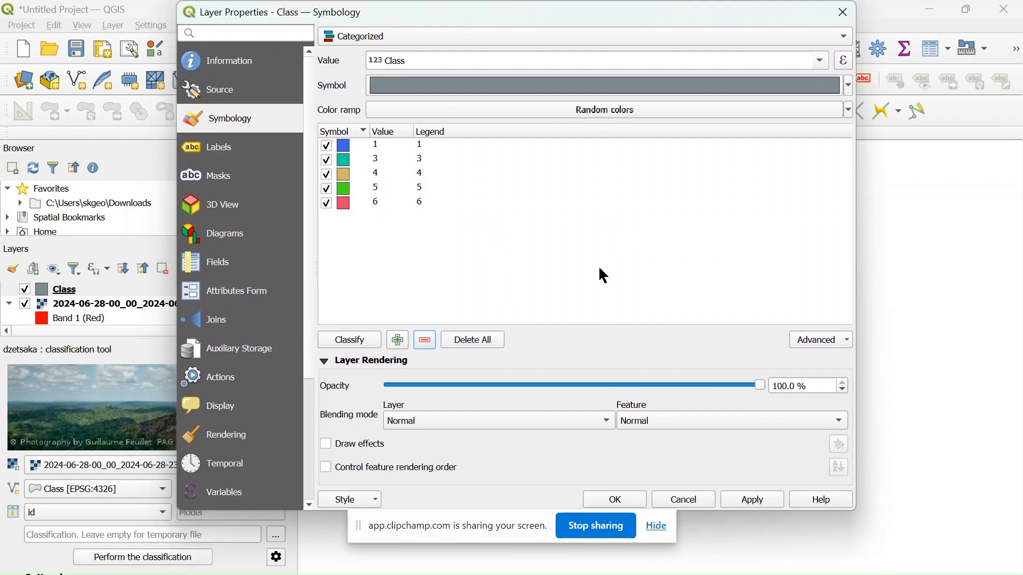
pyautogui.click(607, 497)
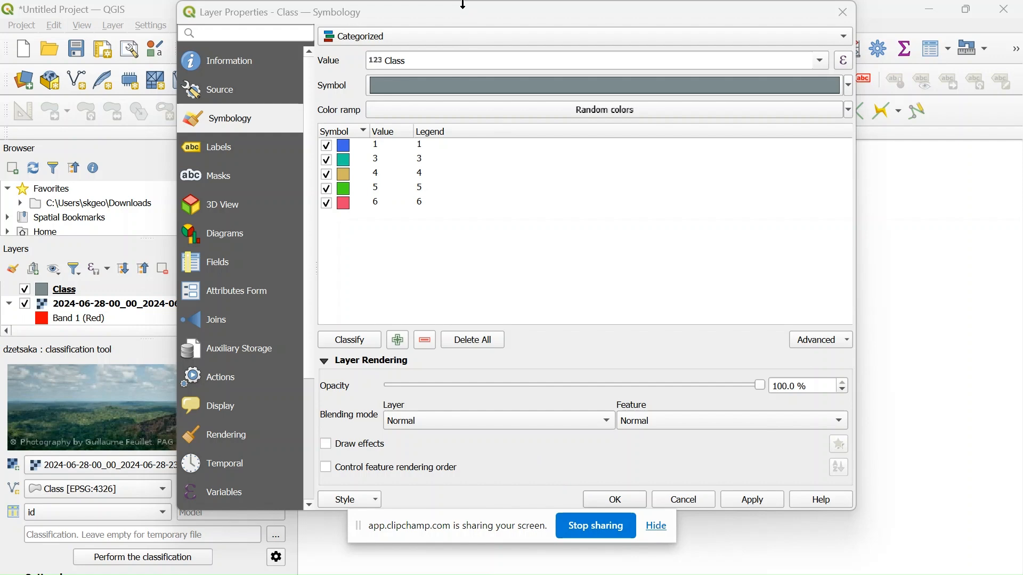
pyautogui.moveTo(453, 12); pyautogui.dragTo(467, 44)
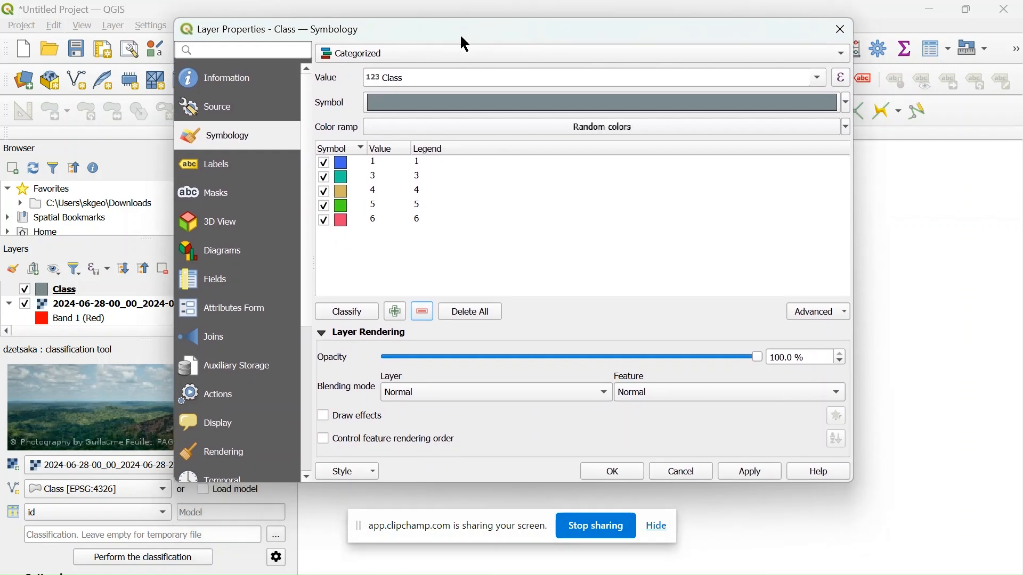
pyautogui.click(612, 471)
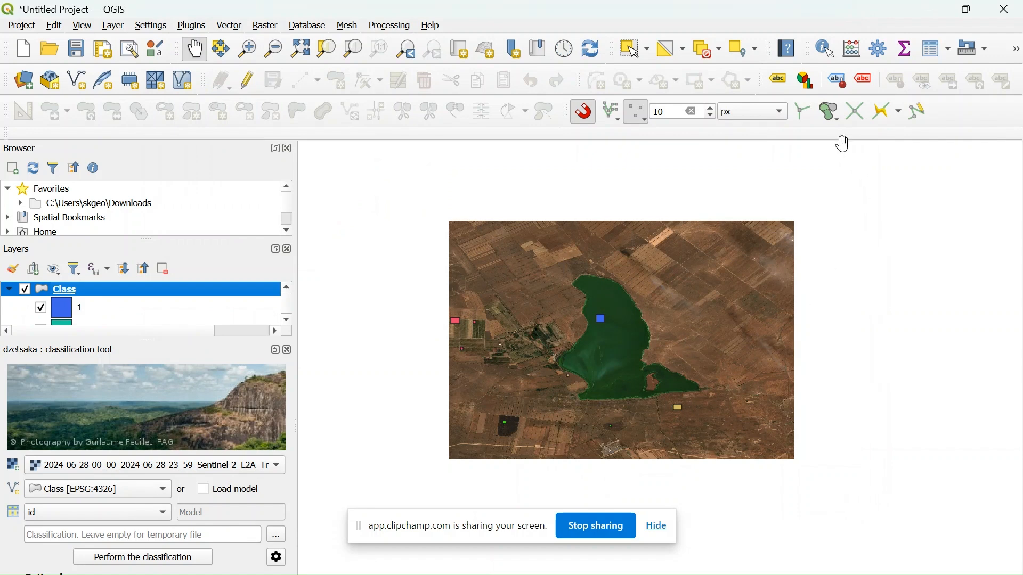
# Step: Open the attribute table of the Class layer
pyautogui.click(934, 49)
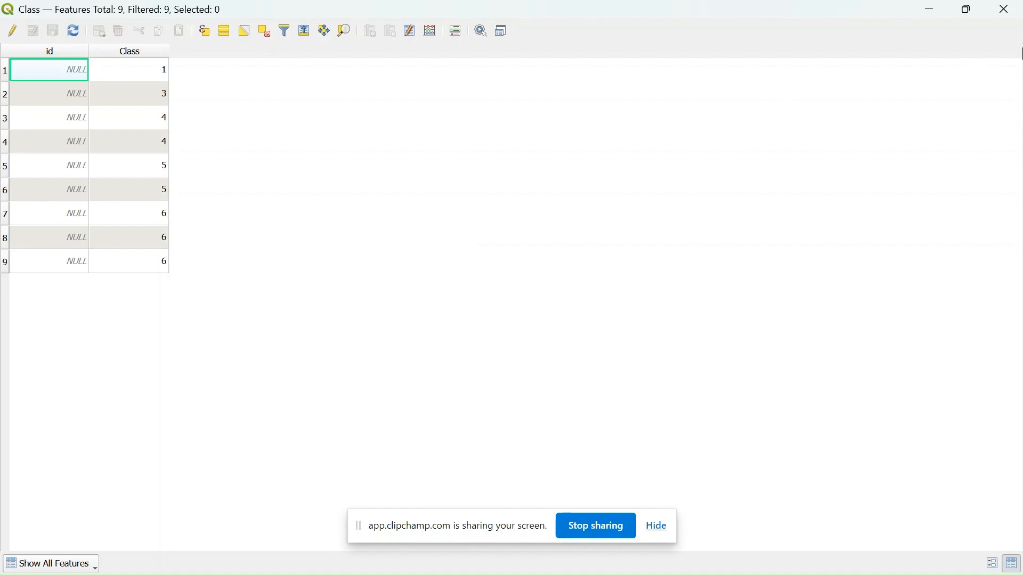
# Step: Close the attribute table and try running dzetsaka on the Sentinel-2 raster with the Class layer and its Class field
pyautogui.click(1004, 9)
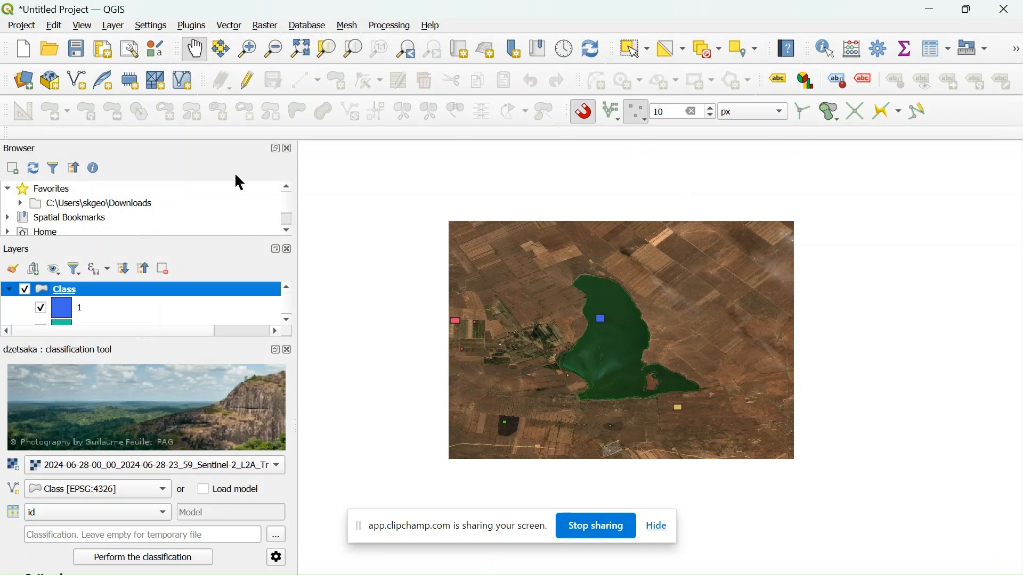
pyautogui.click(120, 513)
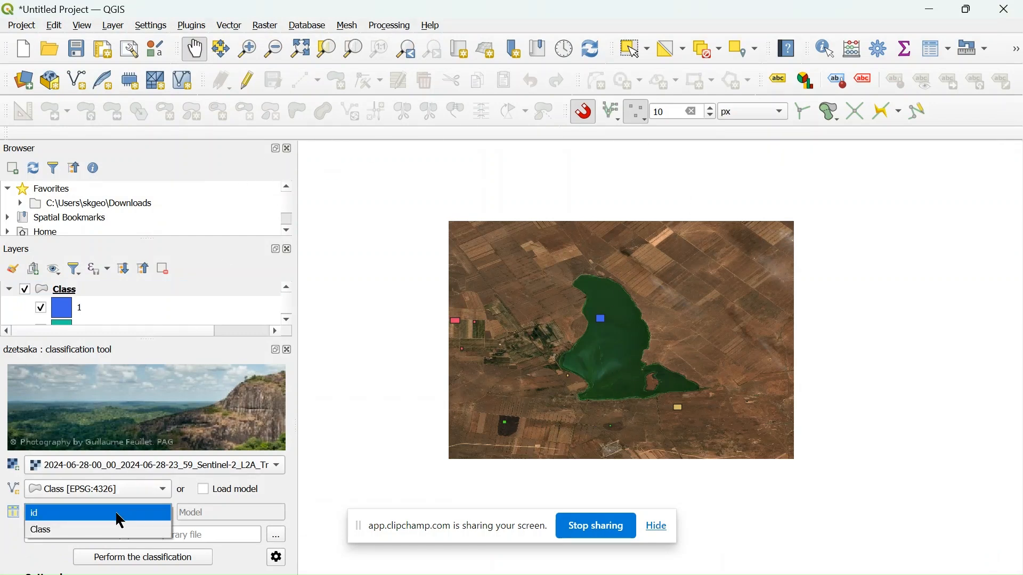
pyautogui.click(111, 531)
pyautogui.click(114, 467)
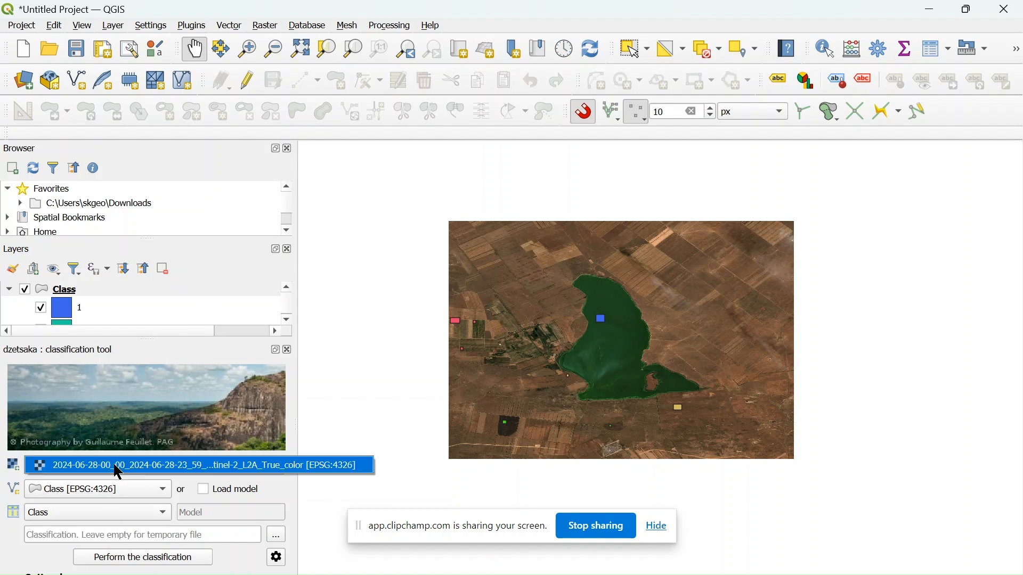
pyautogui.click(118, 472)
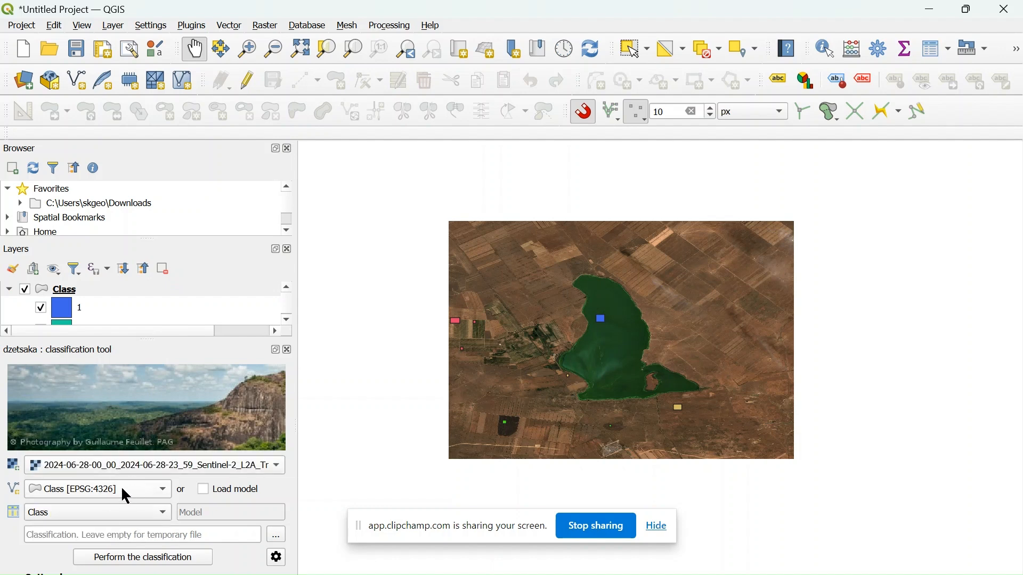
pyautogui.click(123, 490)
pyautogui.click(126, 496)
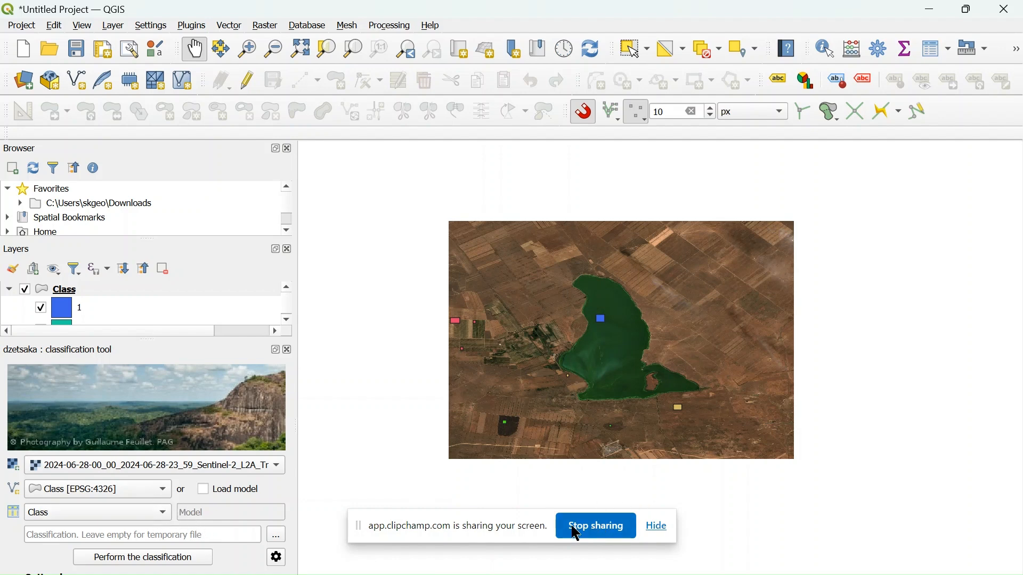
pyautogui.click(177, 563)
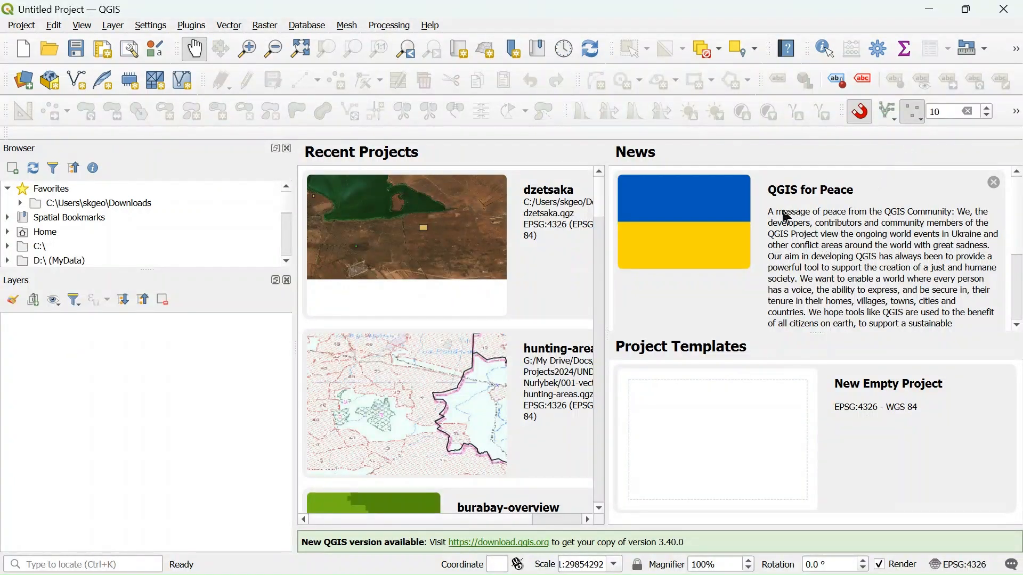
# Step: Open the recent dzetsaka project and display the dzetsaka classification tool
pyautogui.click(388, 265)
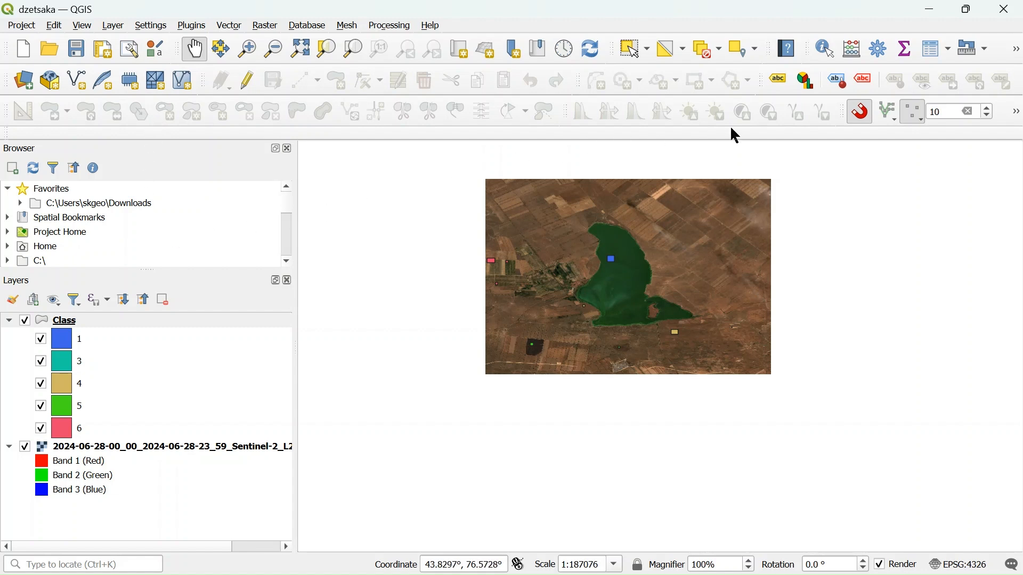
pyautogui.click(195, 24)
pyautogui.click(526, 120)
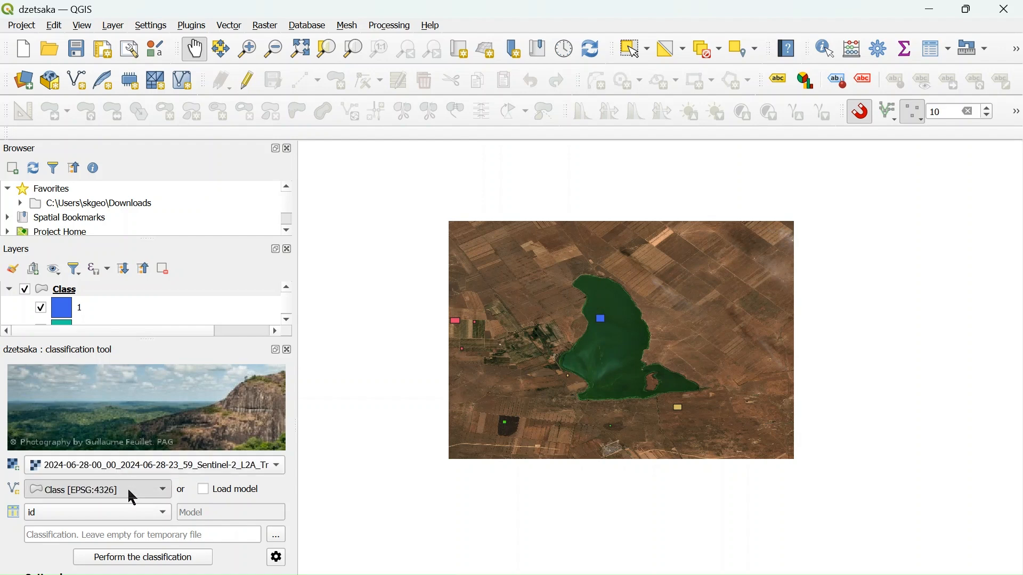
# Step: Set the training field to Class and run the dzetsaka classification with a temporary output file
pyautogui.click(42, 529)
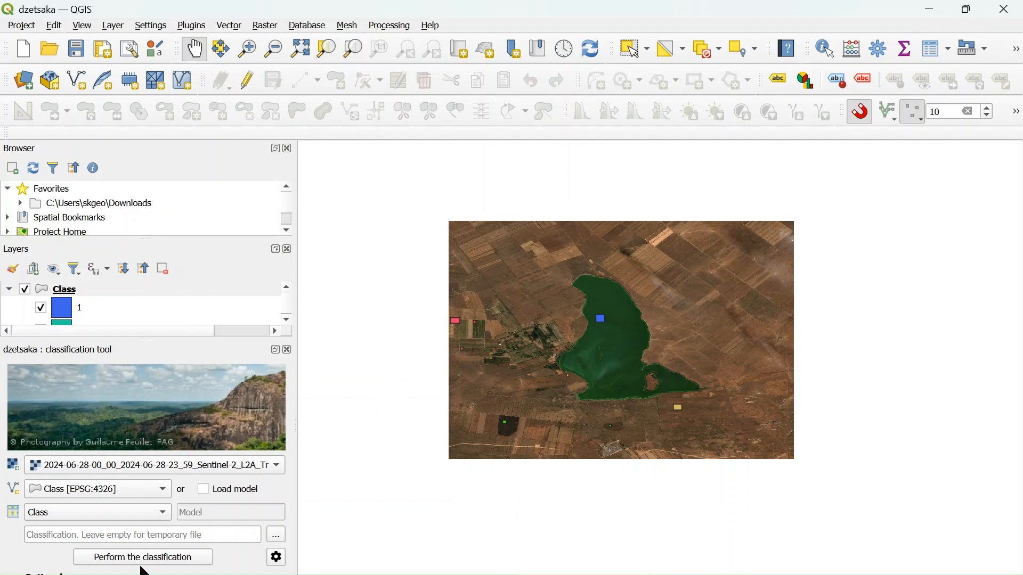
pyautogui.click(192, 559)
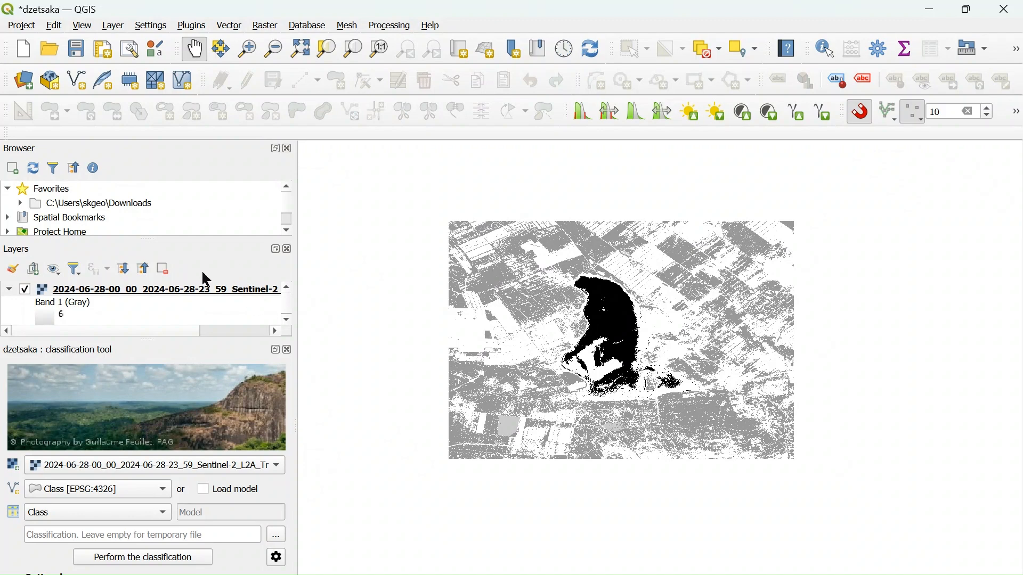
# Step: Hide the Browser, enlarge the layer list and collapse the legends of the Class layer and the original Sentinel-2 raster
pyautogui.click(172, 293)
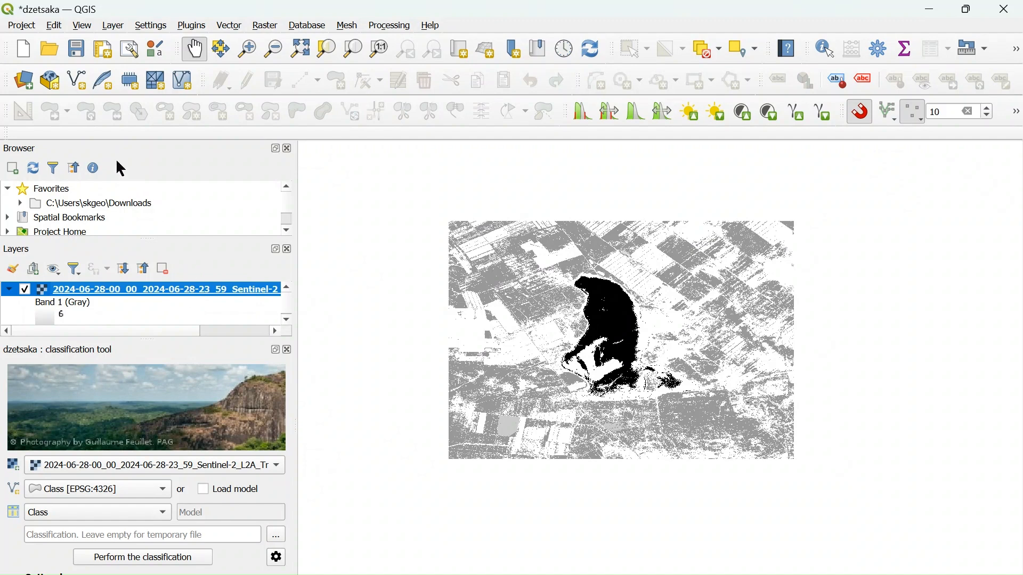
pyautogui.click(287, 148)
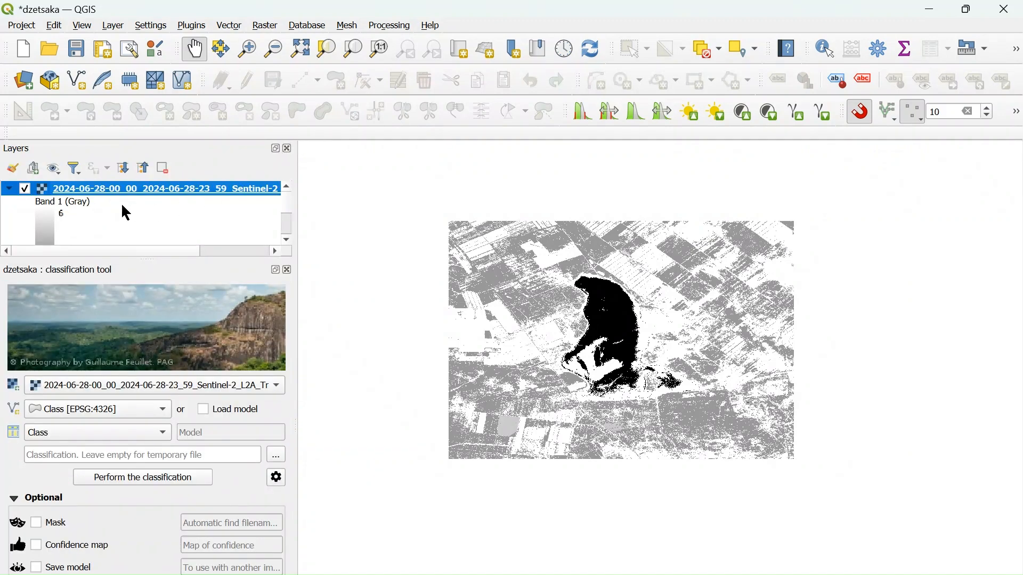
pyautogui.moveTo(155, 262); pyautogui.dragTo(144, 373)
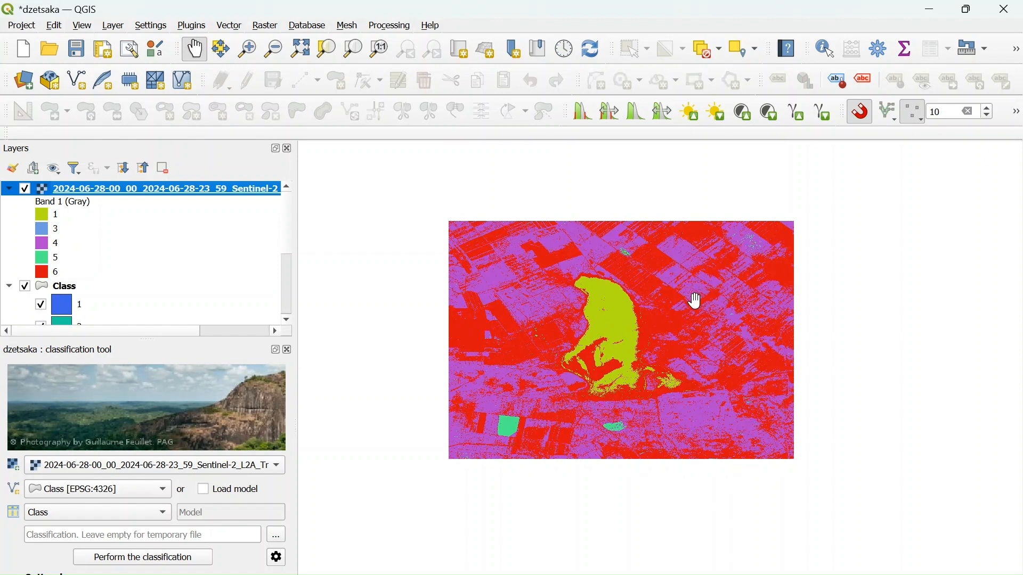
pyautogui.click(9, 287)
pyautogui.click(9, 301)
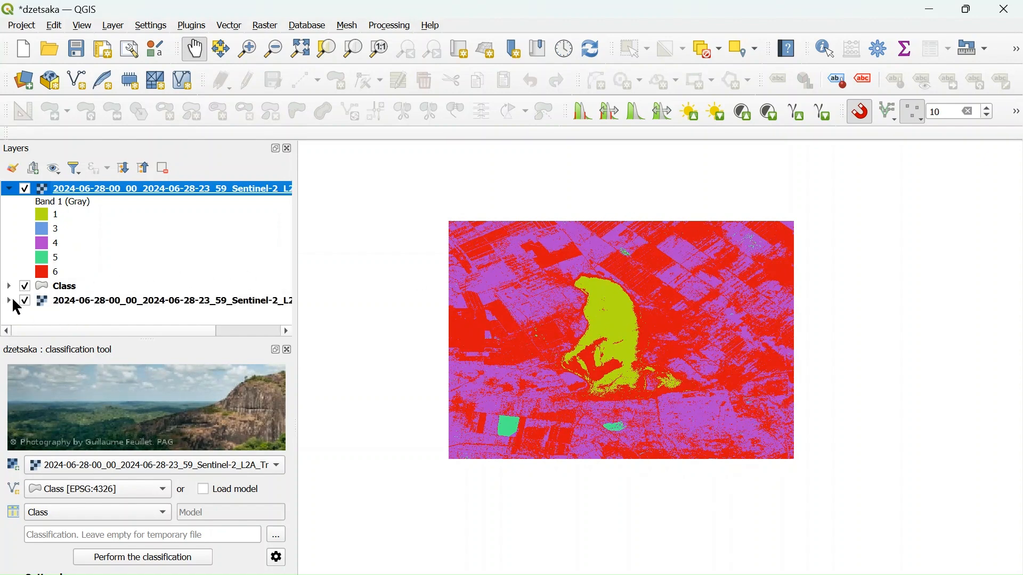
# Step: Toggle the classified raster's visibility repeatedly to compare it with the original Sentinel-2 image, leaving it hidden
pyautogui.click(25, 190)
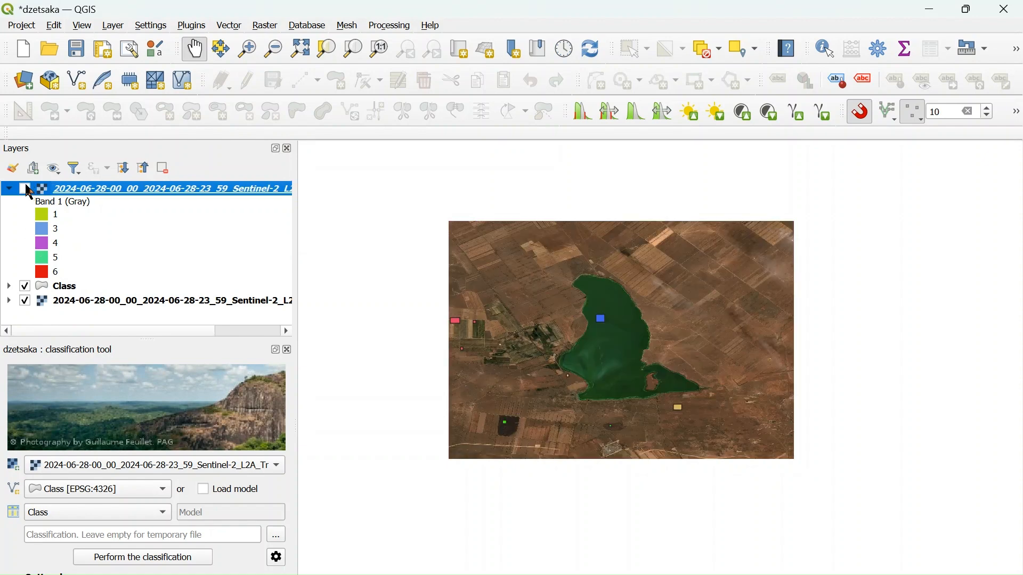
pyautogui.click(25, 190)
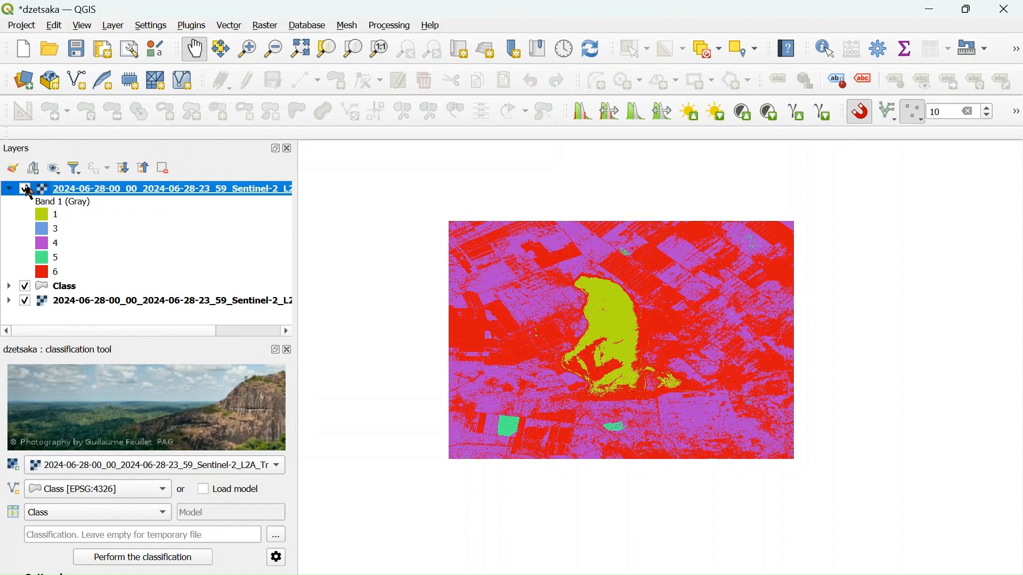
pyautogui.click(25, 190)
pyautogui.click(25, 190)
pyautogui.click(25, 189)
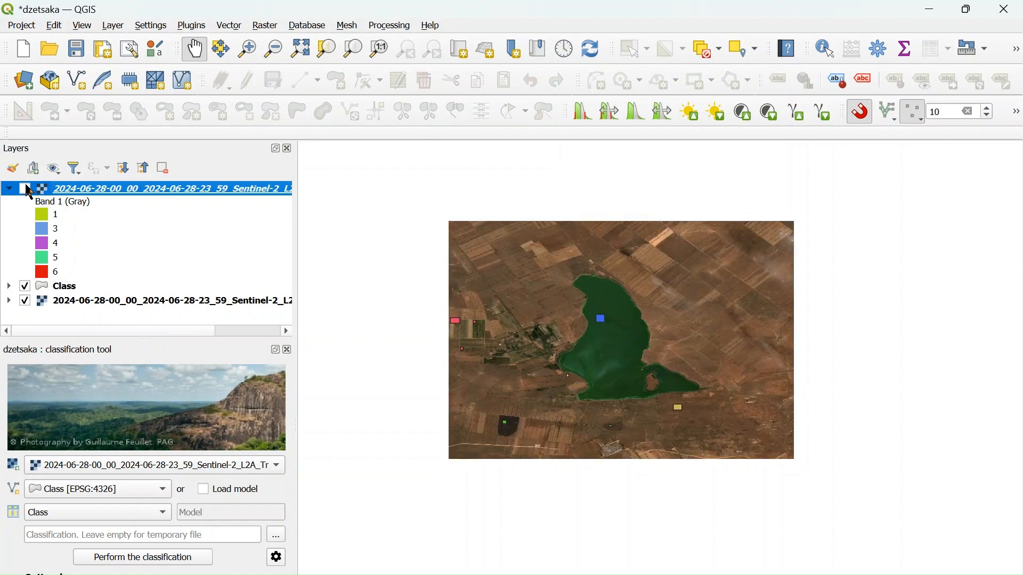
pyautogui.click(25, 190)
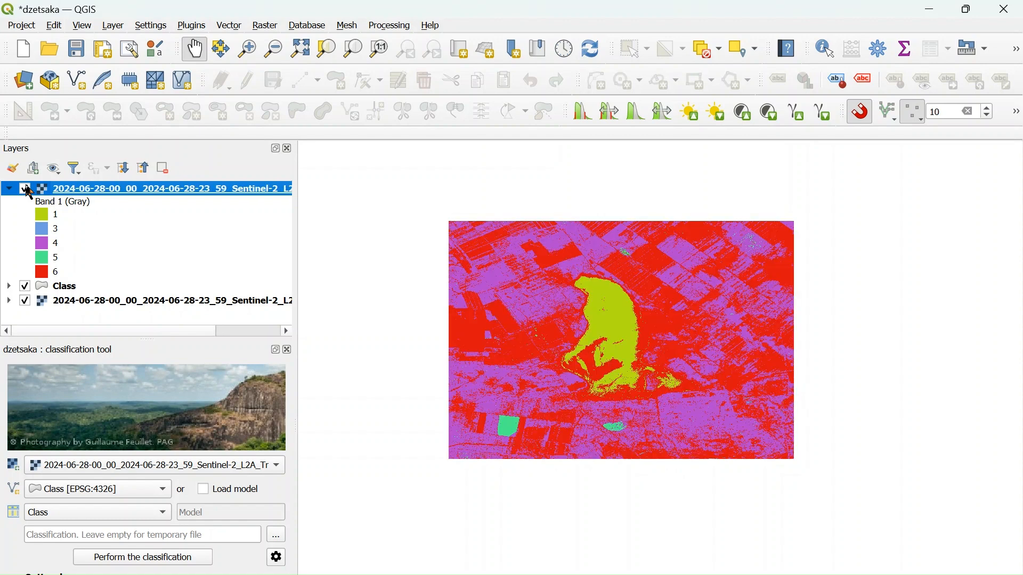
pyautogui.click(25, 190)
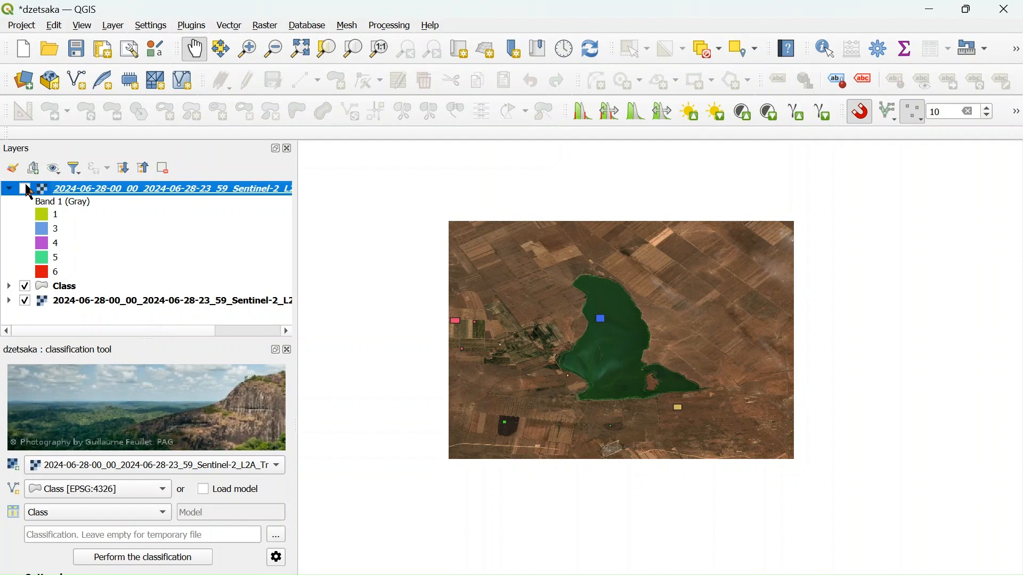
pyautogui.click(25, 189)
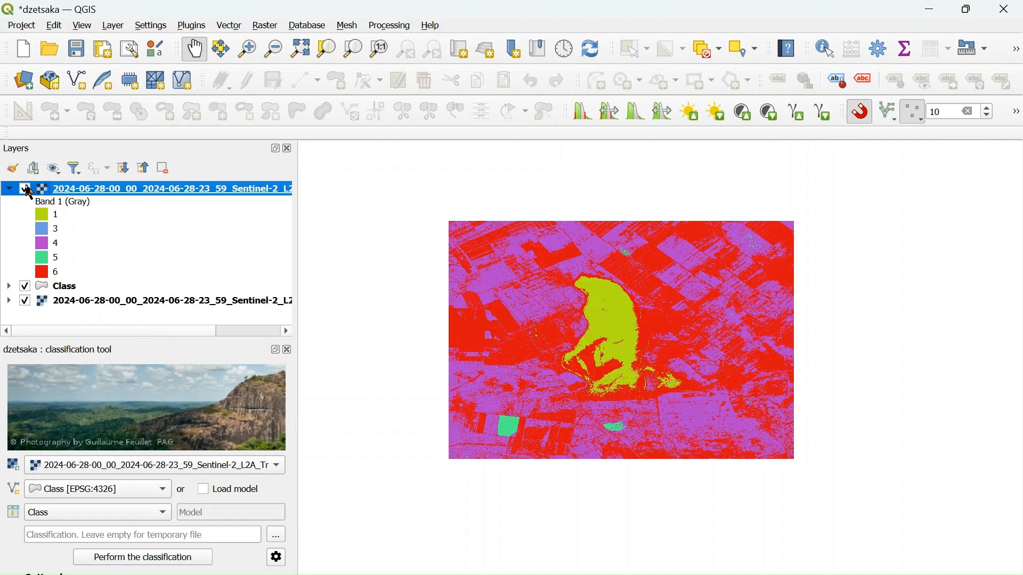
pyautogui.click(25, 189)
pyautogui.click(25, 190)
pyautogui.click(27, 189)
# Step: Examine the original Sentinel-2 image and training polygons around the lake and the surrounding fields
pyautogui.scroll(2, 578, 341)
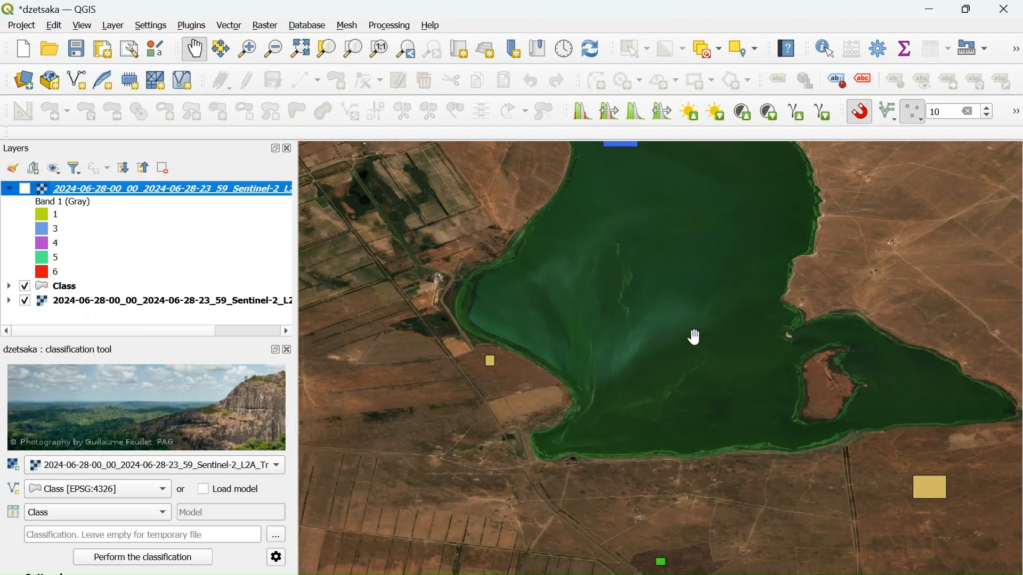
pyautogui.scroll(-2, 691, 338)
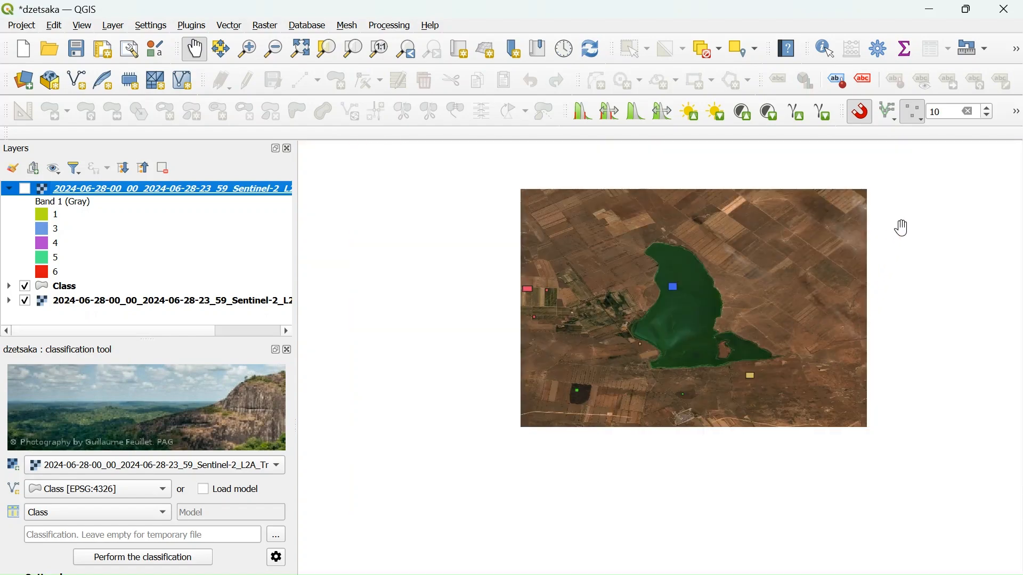
pyautogui.scroll(3, 866, 230)
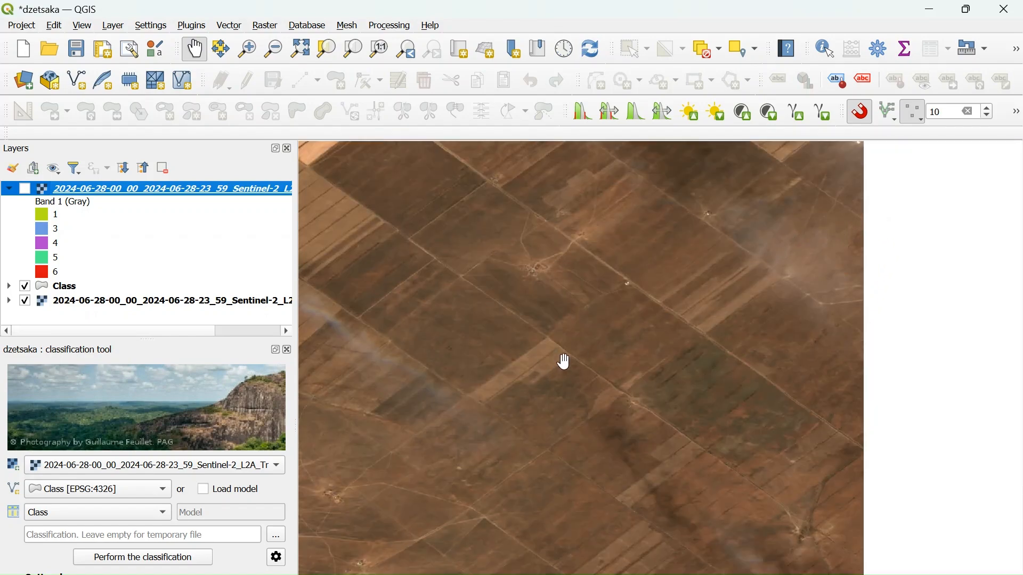
pyautogui.scroll(-3, 565, 362)
pyautogui.moveTo(630, 370); pyautogui.dragTo(794, 197)
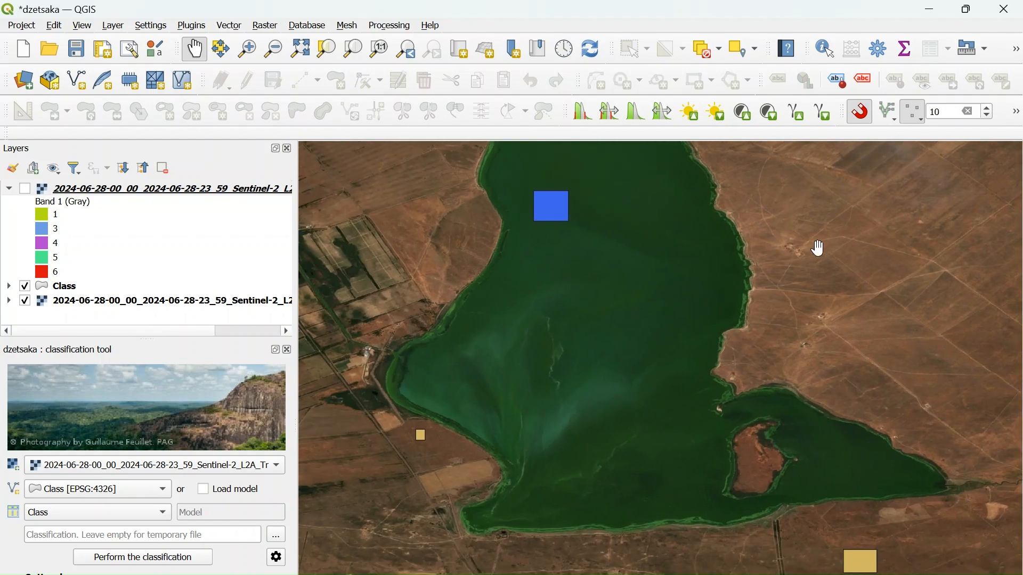
pyautogui.scroll(-3, 820, 248)
pyautogui.moveTo(874, 233); pyautogui.dragTo(692, 272)
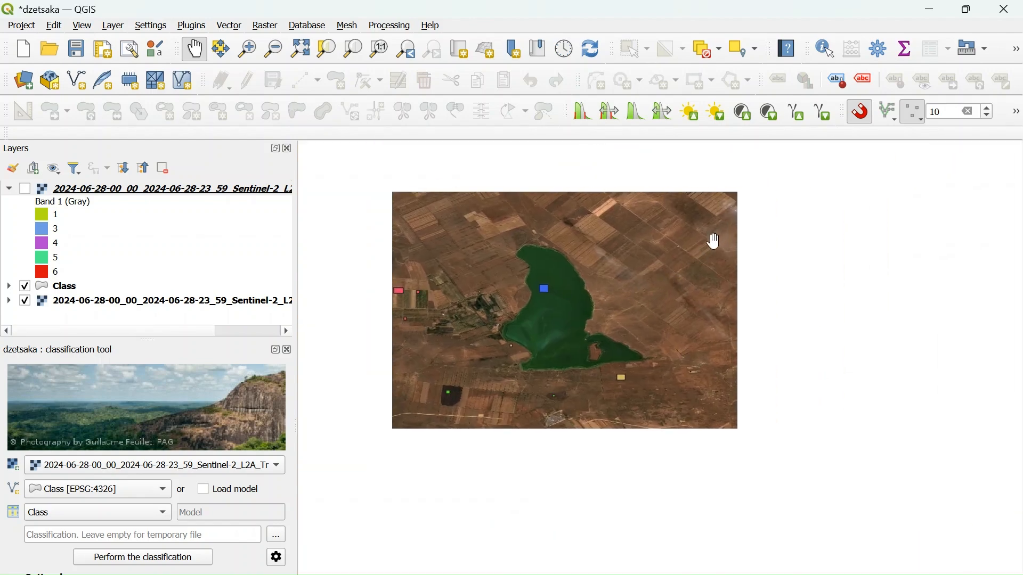
pyautogui.scroll(2, 714, 241)
pyautogui.scroll(3, 480, 231)
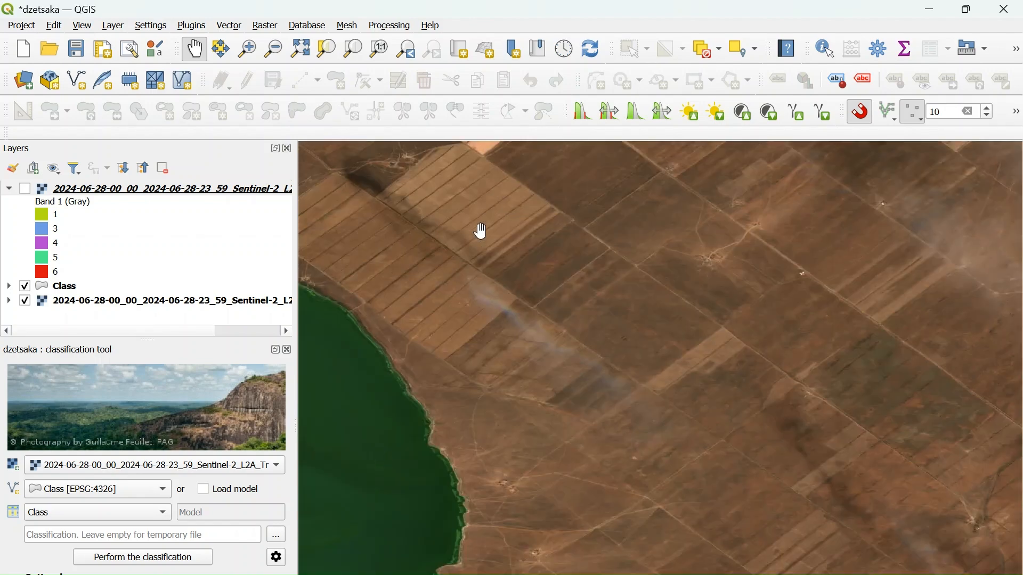
pyautogui.scroll(-2, 772, 352)
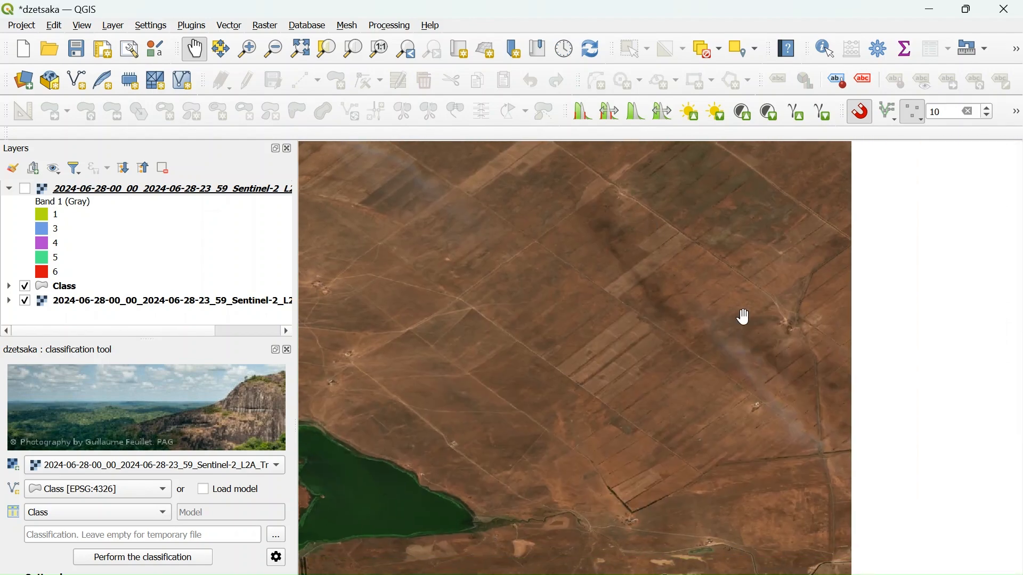
pyautogui.moveTo(697, 301); pyautogui.dragTo(954, 463)
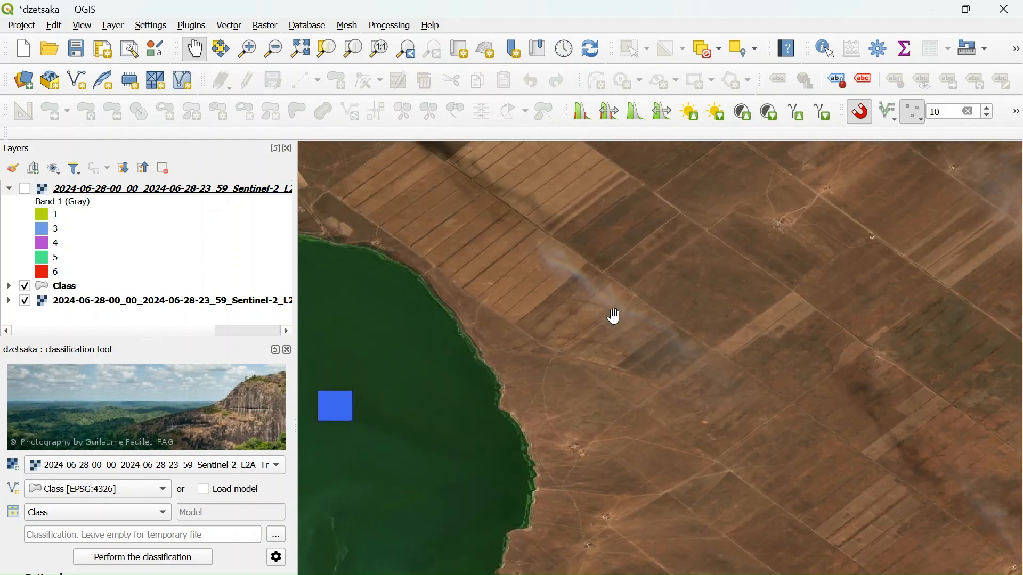
pyautogui.scroll(-3, 665, 318)
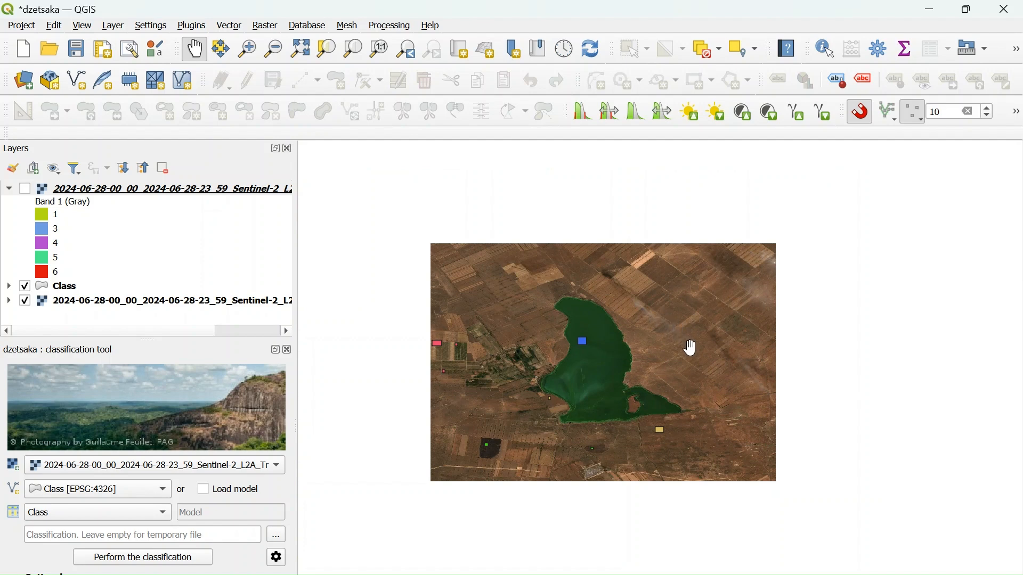